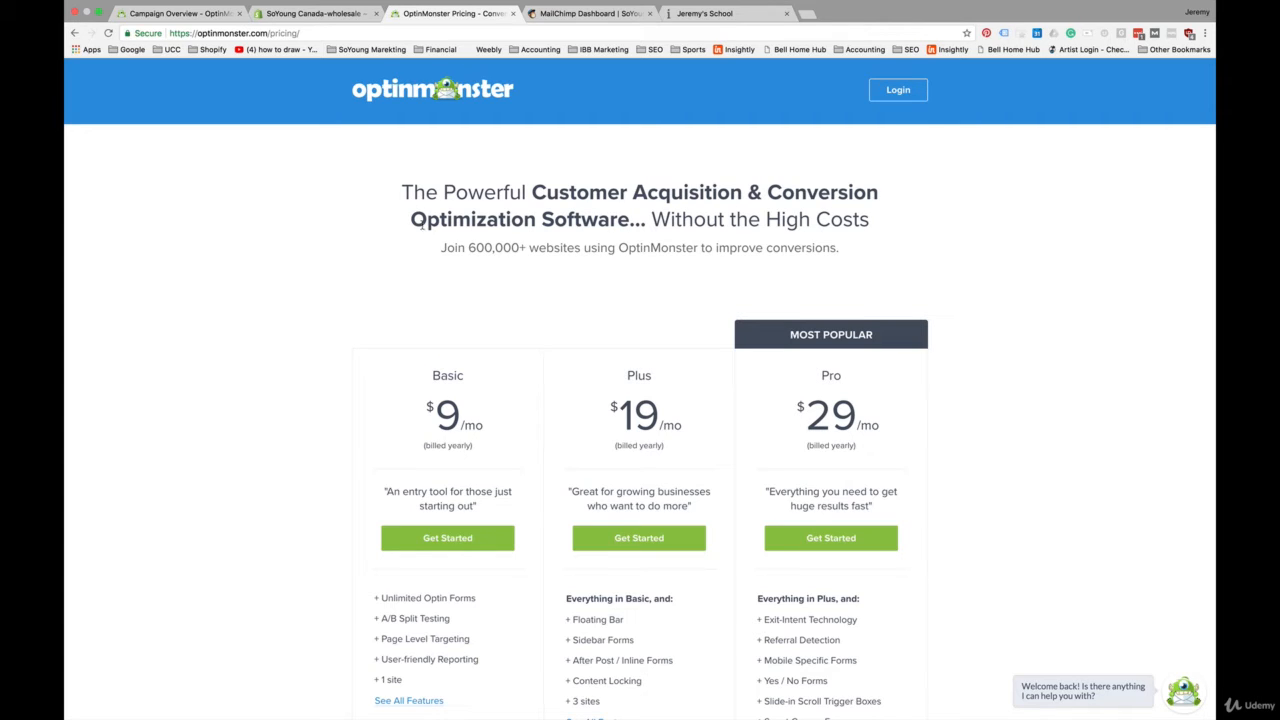
Find OptinMonster - Email Popups with Exit Intent Technology in the Shopify App Store and install it on the SoYoung Canada-wholesale store
{"action": "left_click", "coordinate": [316, 14]}
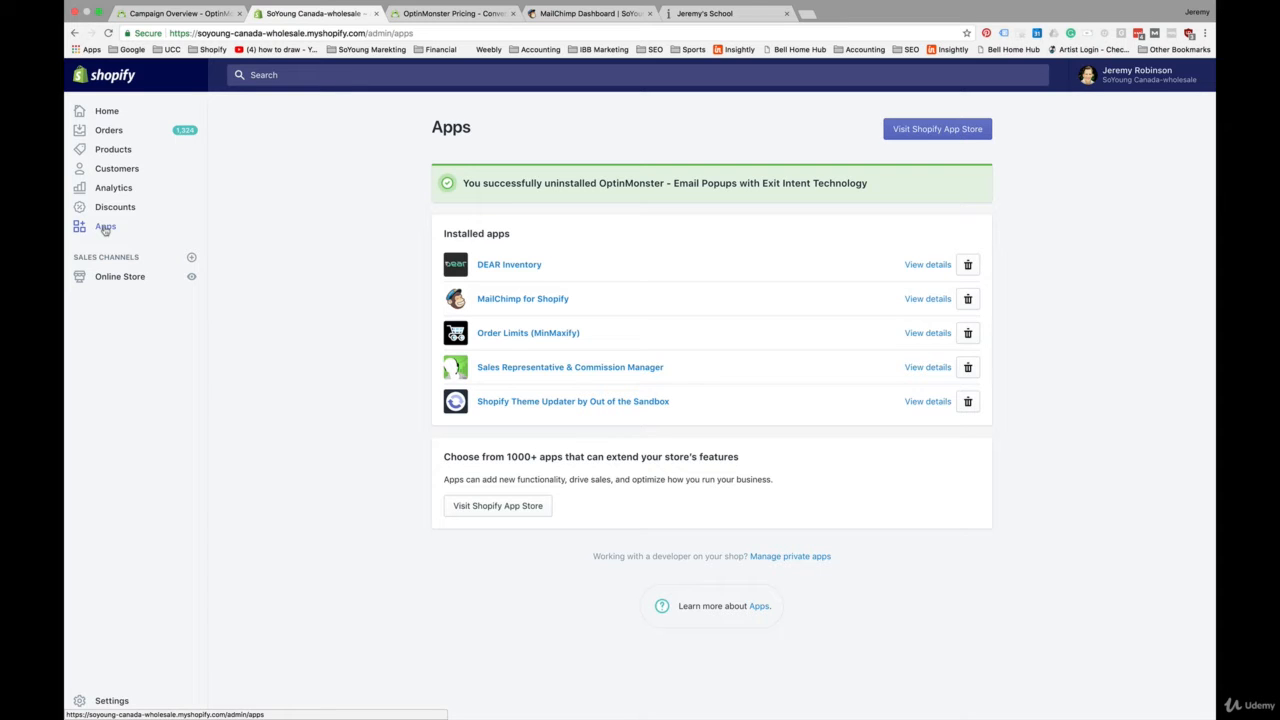
{"action": "left_click", "coordinate": [955, 129]}
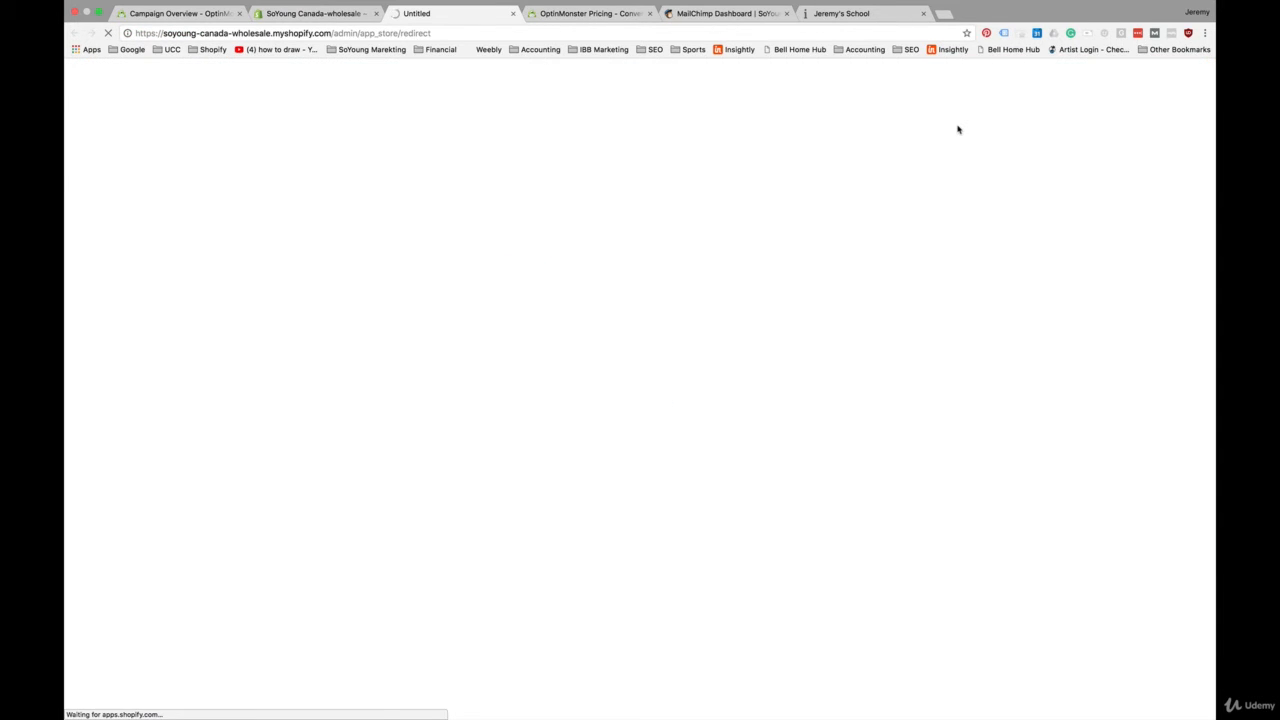
{"action": "left_click", "coordinate": [820, 181]}
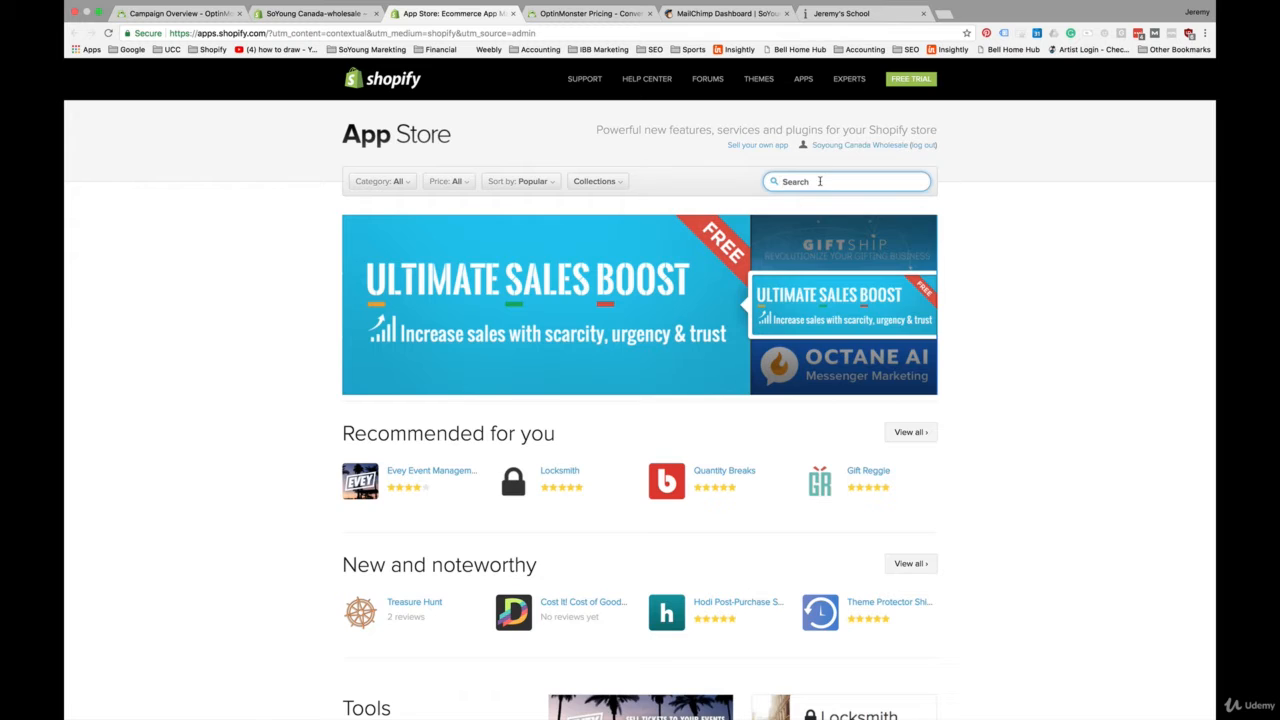
{"action": "type", "text": "optinmon"}
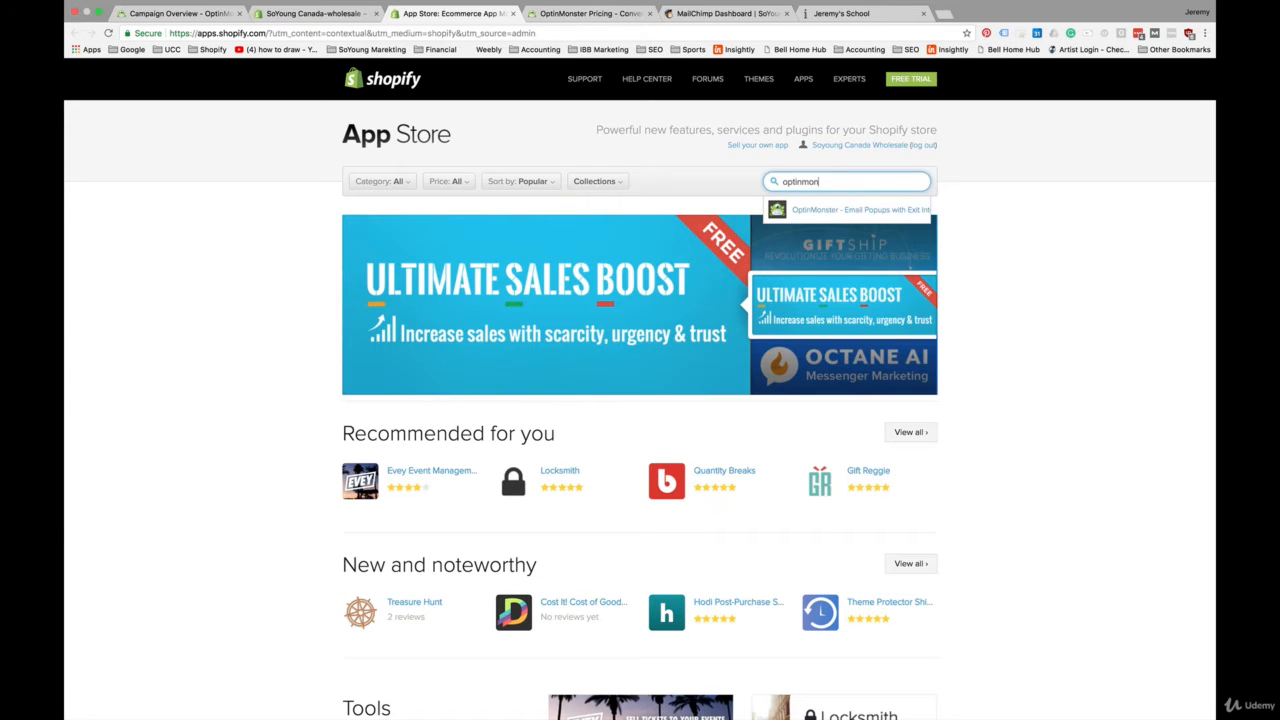
{"action": "left_click", "coordinate": [829, 209]}
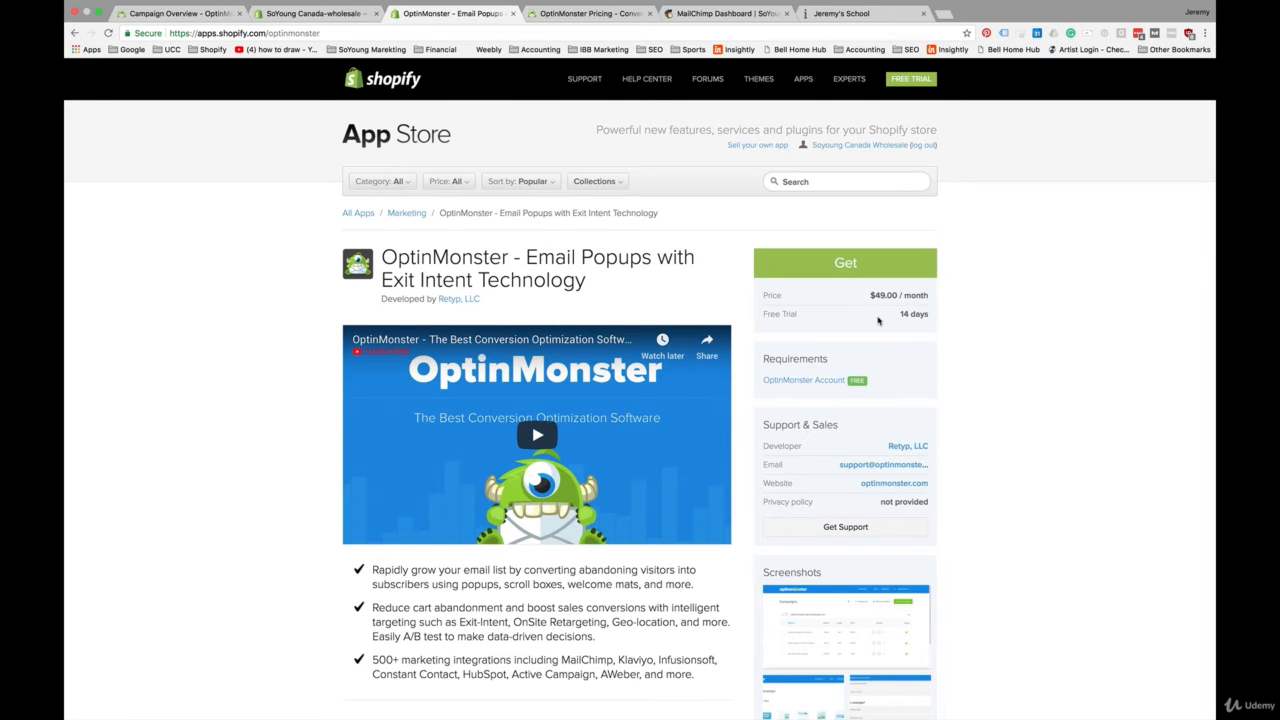
{"action": "left_click", "coordinate": [840, 266]}
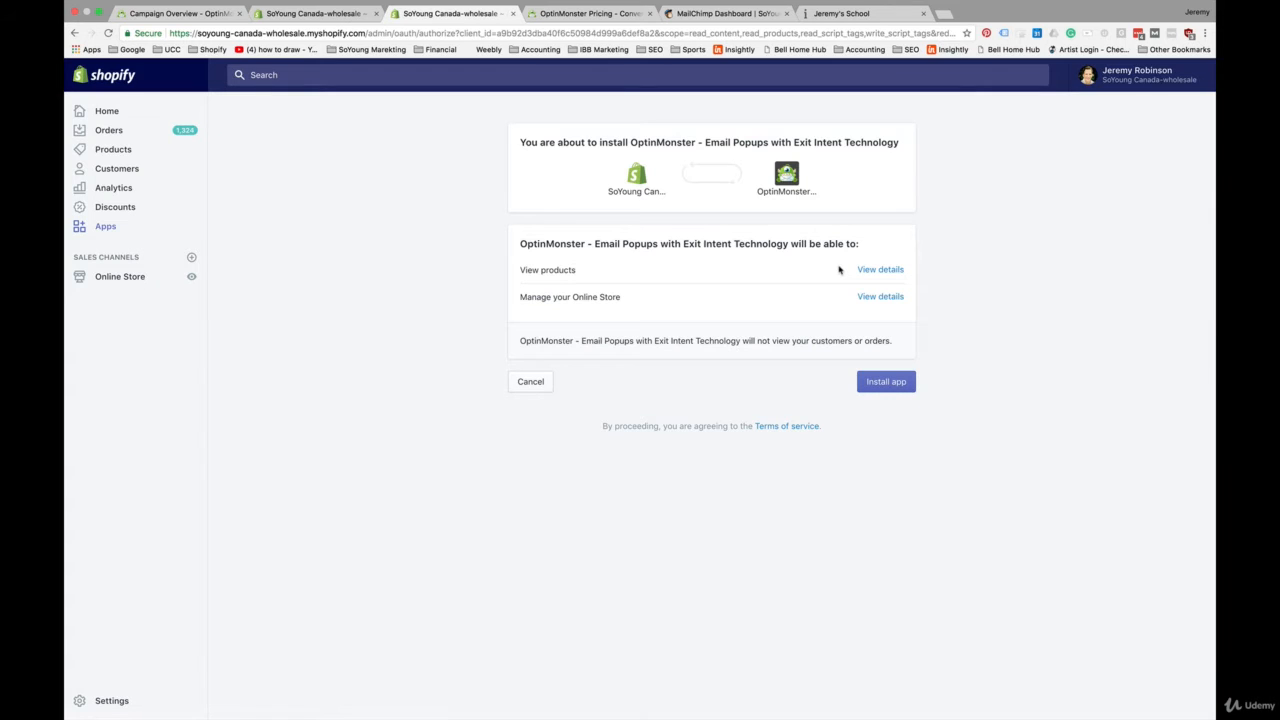
{"action": "left_click", "coordinate": [888, 384]}
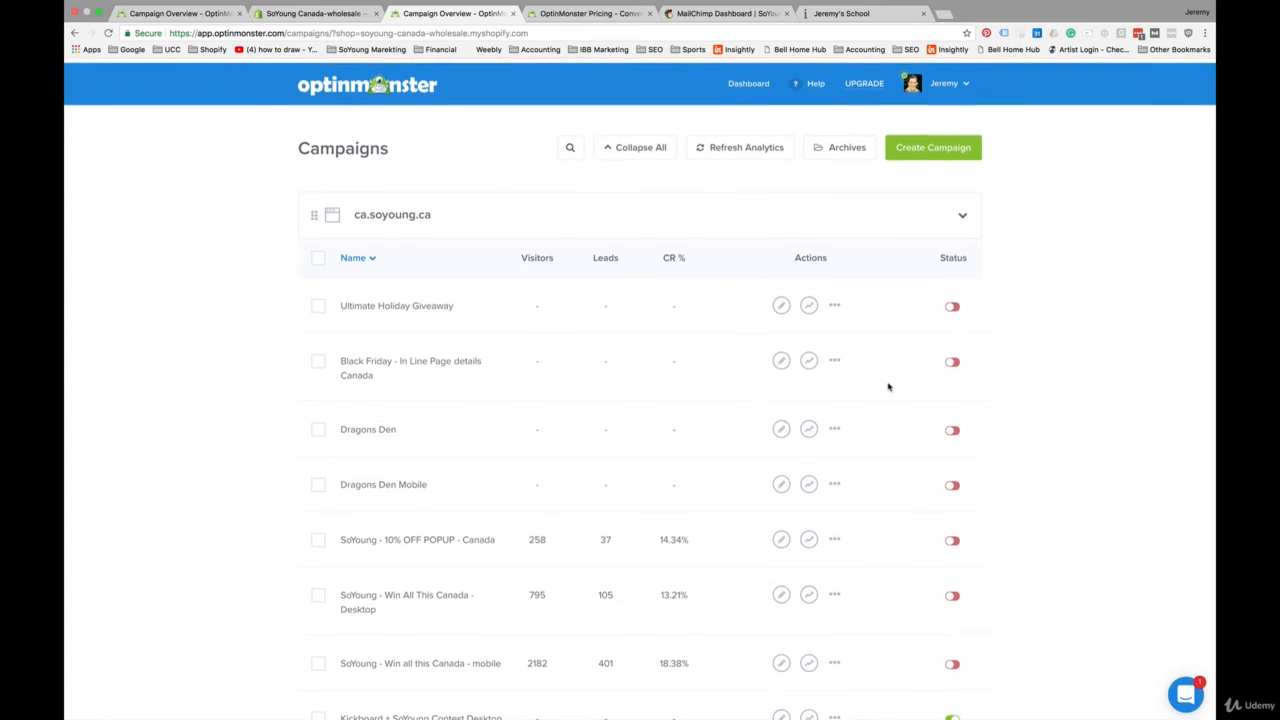
Look through the OptinMonster campaigns by website, collapsing the ca.soyoung.ca and soyoung-canada-wholesale.myshopify.com groups
{"action": "left_click", "coordinate": [372, 256]}
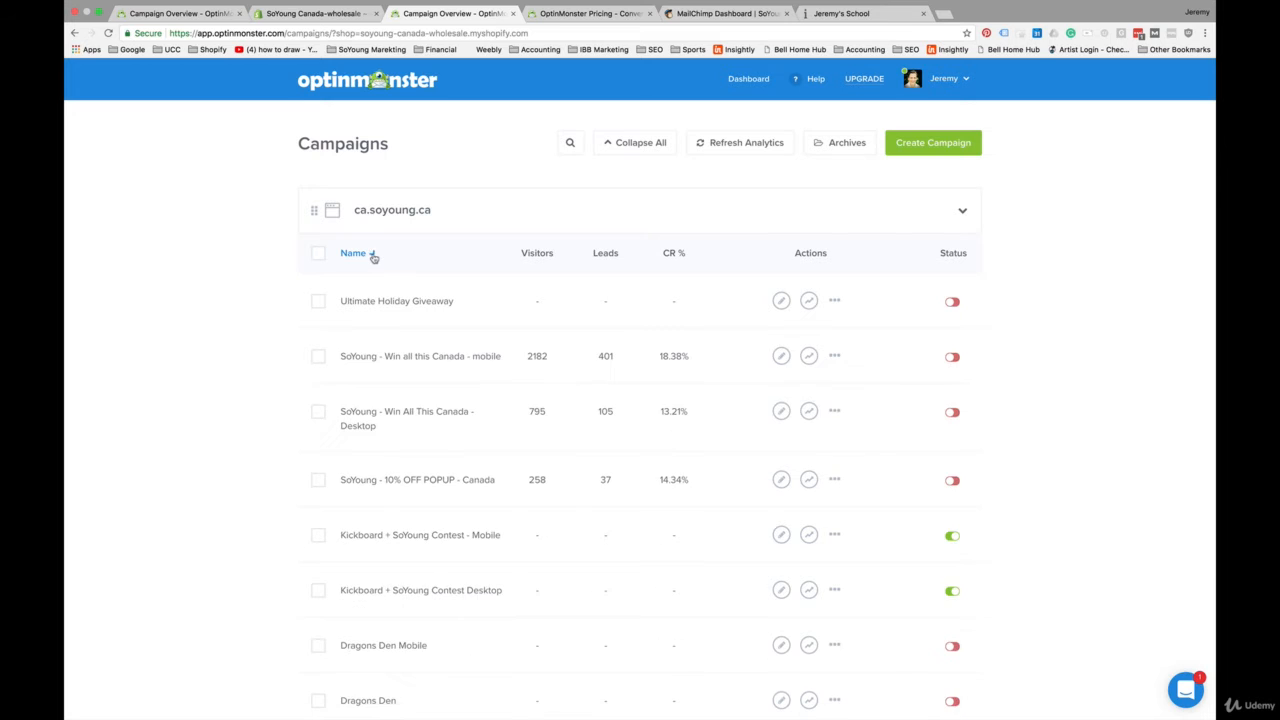
{"action": "left_click", "coordinate": [372, 256]}
{"action": "left_click", "coordinate": [372, 256]}
{"action": "left_click", "coordinate": [960, 210]}
{"action": "scroll", "coordinate": [778, 400], "scroll_direction": "down", "scroll_amount": 10}
{"action": "scroll", "coordinate": [780, 400], "scroll_direction": "up", "scroll_amount": 10}
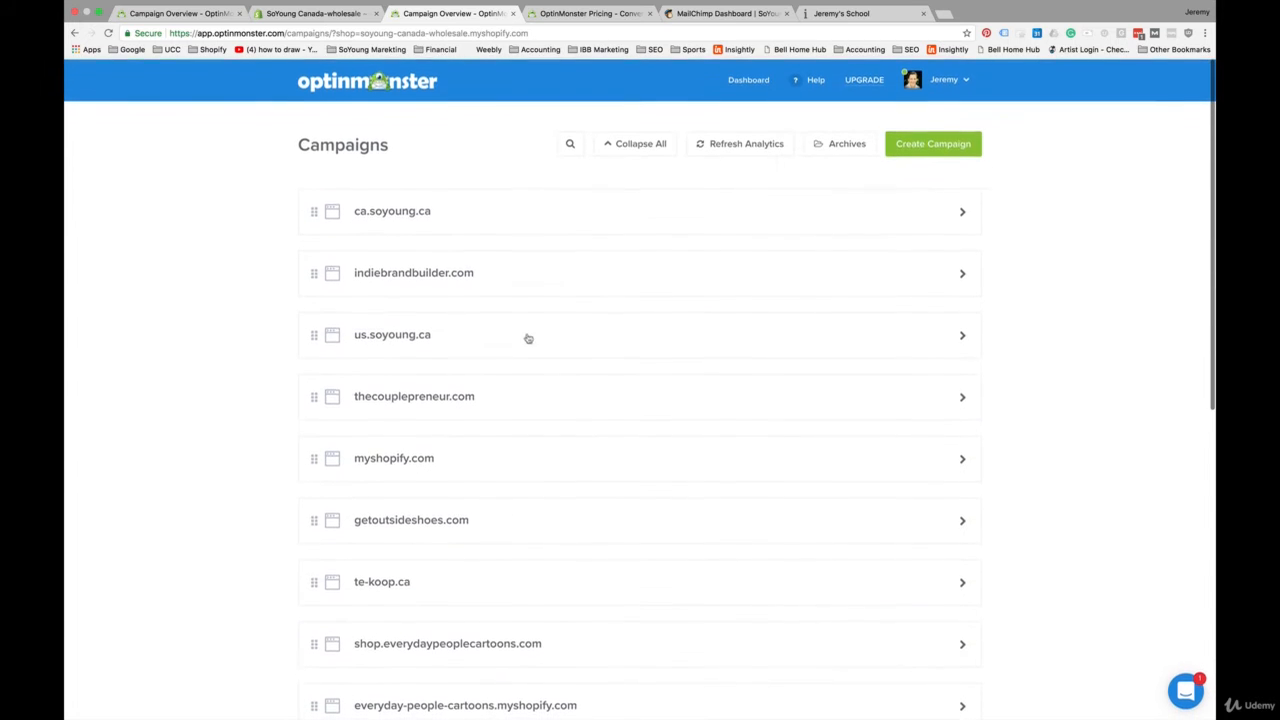
{"action": "scroll", "coordinate": [702, 352], "scroll_direction": "down", "scroll_amount": 3}
{"action": "scroll", "coordinate": [702, 352], "scroll_direction": "down", "scroll_amount": 10}
{"action": "scroll", "coordinate": [702, 352], "scroll_direction": "up", "scroll_amount": 10}
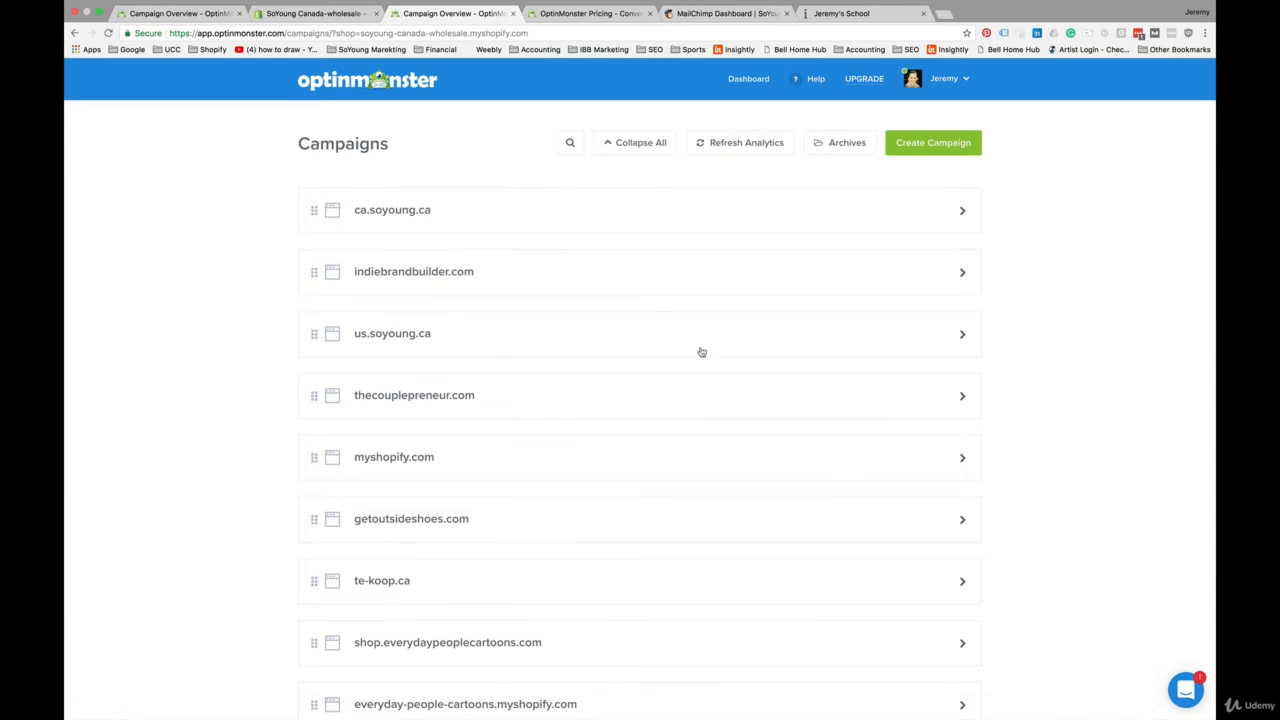
{"action": "scroll", "coordinate": [776, 304], "scroll_direction": "down", "scroll_amount": 10}
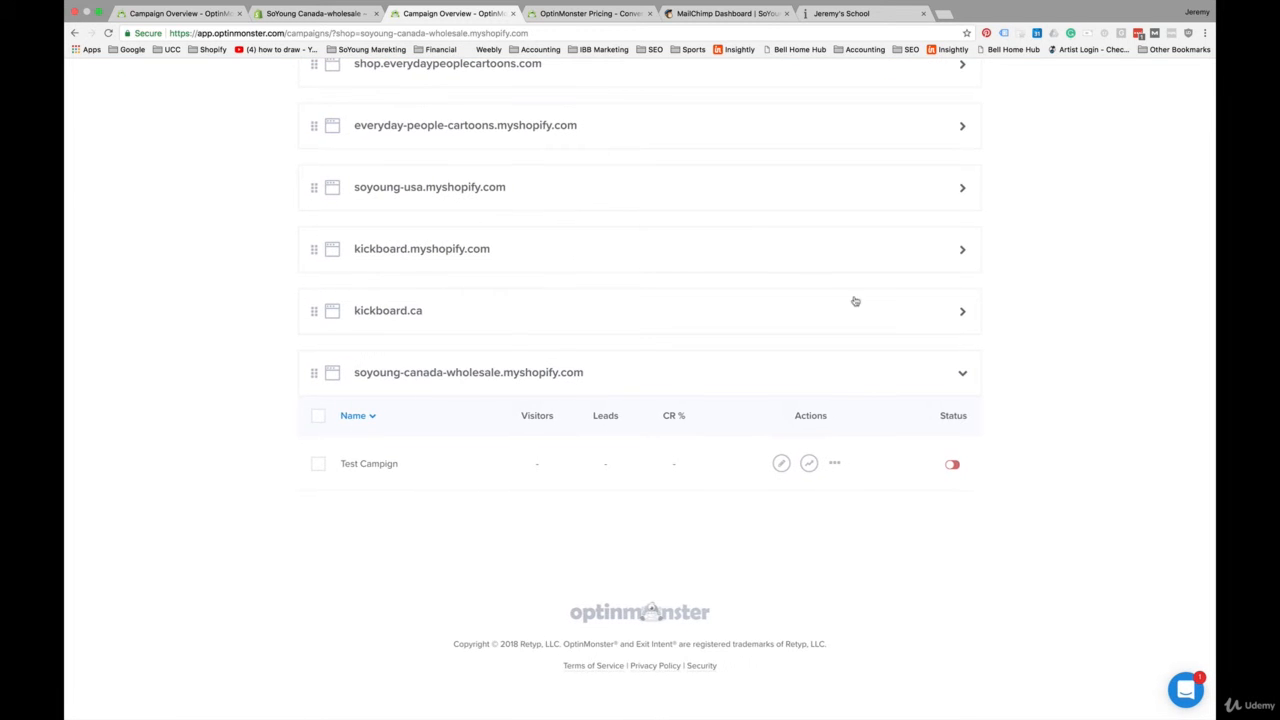
{"action": "left_click", "coordinate": [962, 374]}
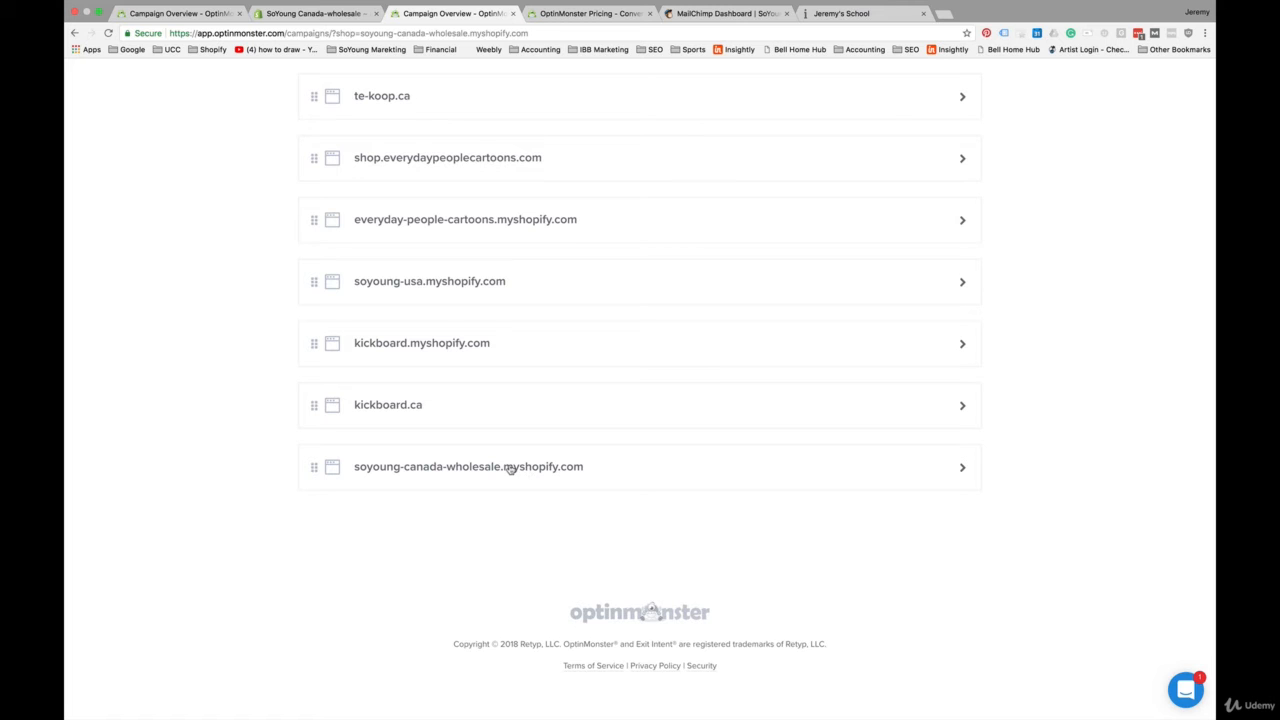
{"action": "scroll", "coordinate": [546, 466], "scroll_direction": "up", "scroll_amount": 10}
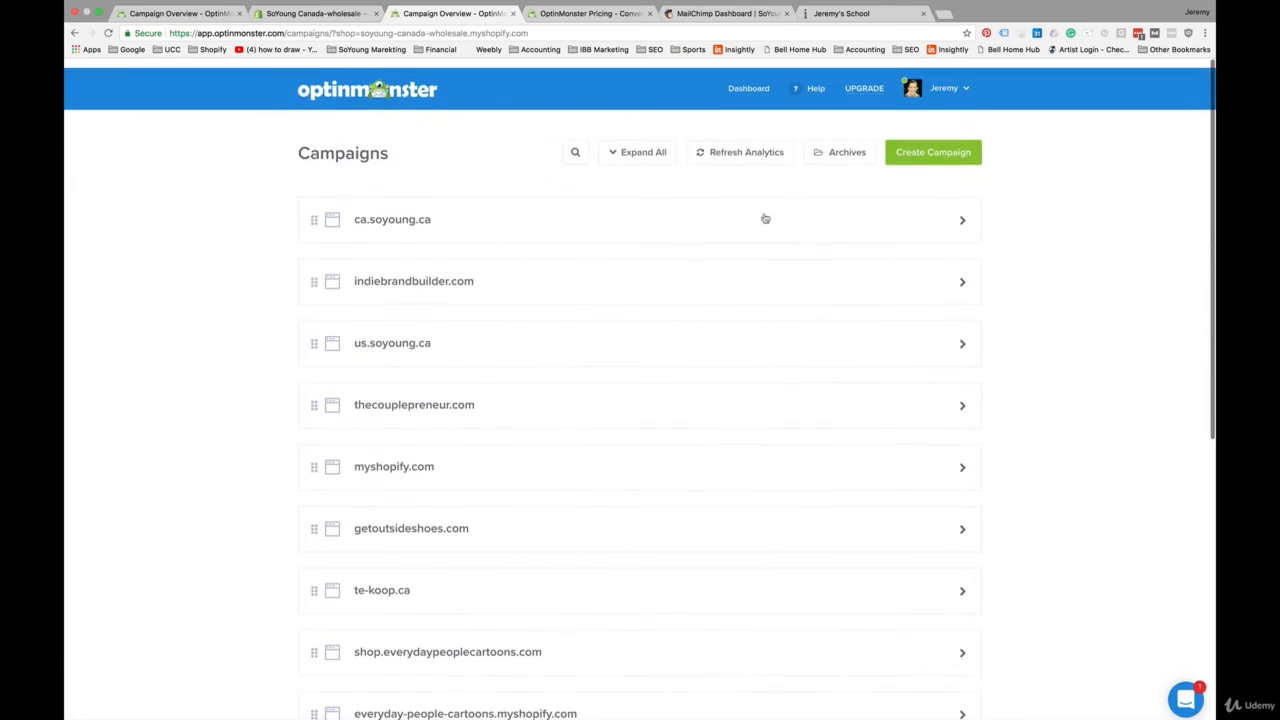
Create a new Lightbox Popup campaign in the Legacy Builder using the Fashion template
{"action": "left_click", "coordinate": [929, 143]}
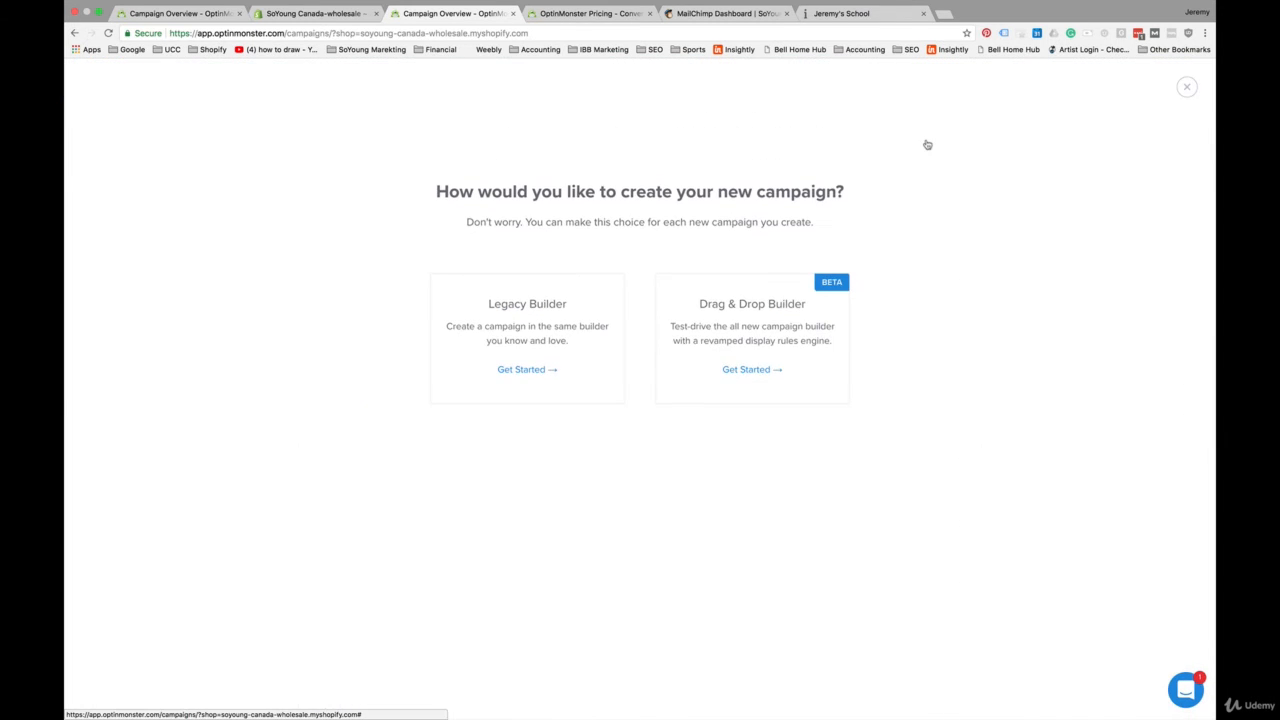
{"action": "left_click", "coordinate": [517, 337]}
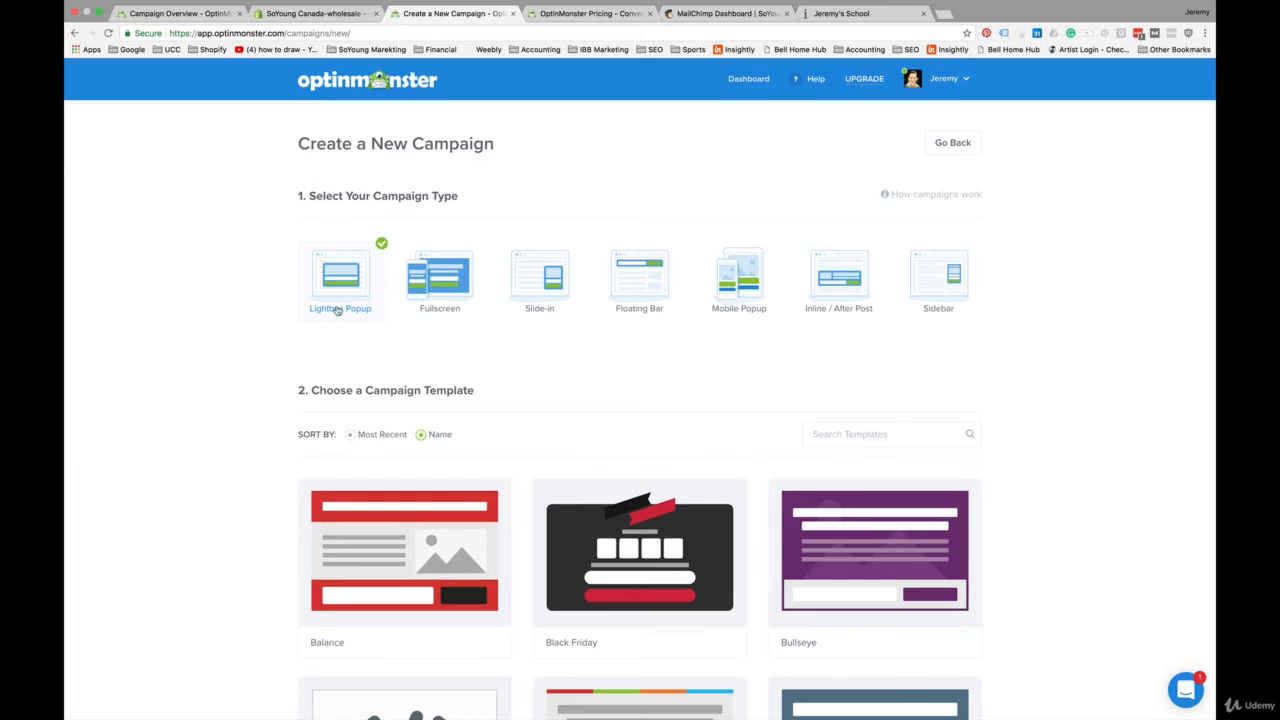
{"action": "scroll", "coordinate": [336, 408], "scroll_direction": "down", "scroll_amount": 5}
{"action": "scroll", "coordinate": [200, 437], "scroll_direction": "down", "scroll_amount": 3}
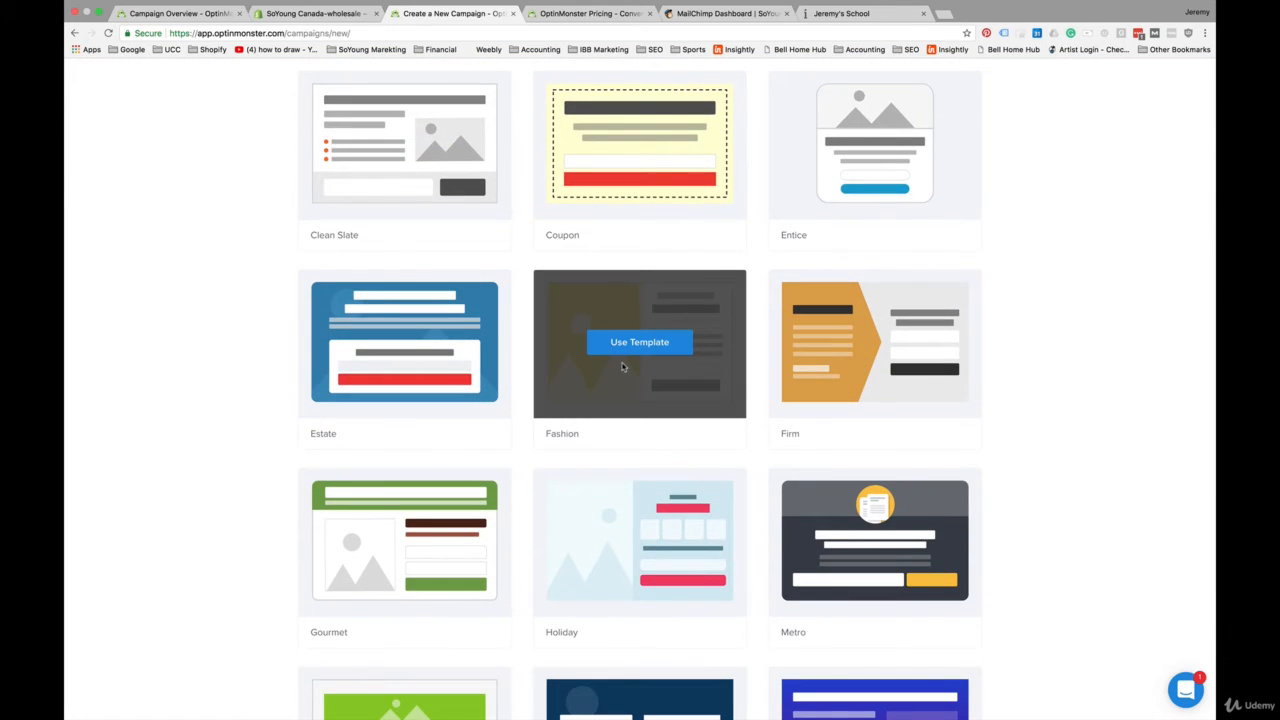
{"action": "left_click", "coordinate": [632, 346]}
Name the campaign "Test Setup", assign it to the SoYoung Canada-wholesale (dev) website and start building it
{"action": "type", "text": "T"}
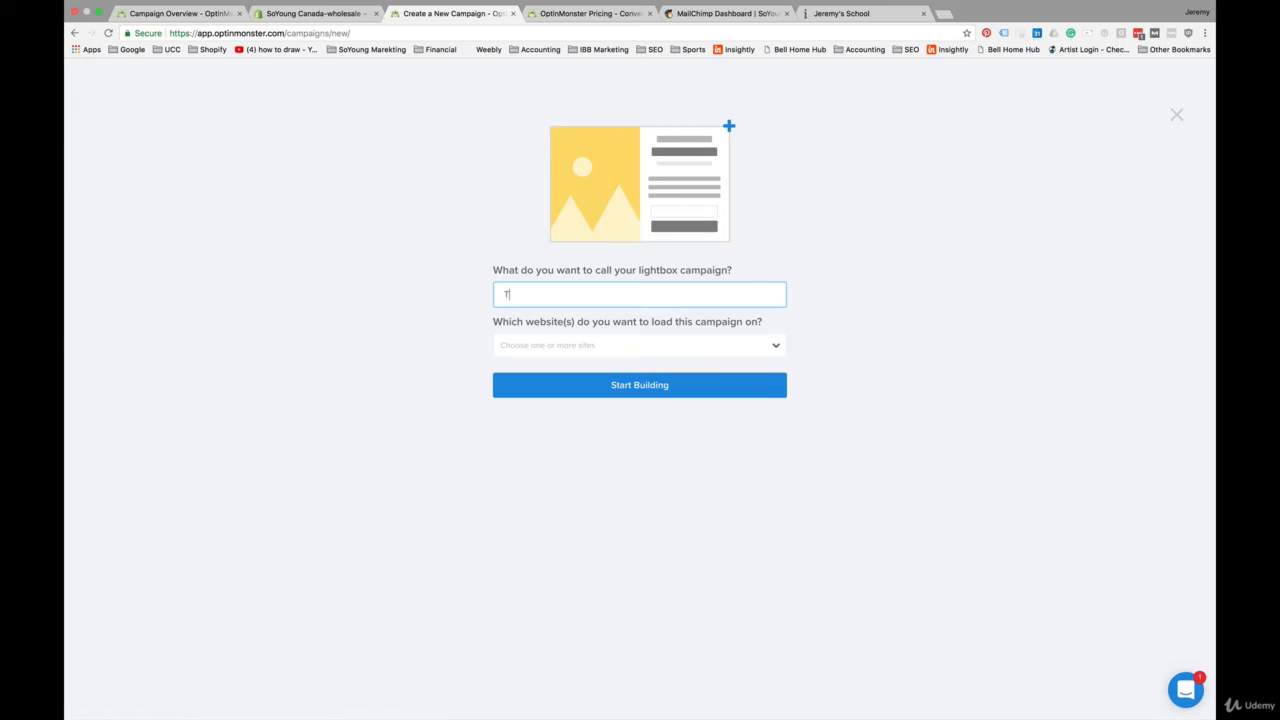
{"action": "type", "text": "est Setup"}
{"action": "left_click", "coordinate": [714, 347]}
{"action": "scroll", "coordinate": [665, 462], "scroll_direction": "down", "scroll_amount": 1}
{"action": "scroll", "coordinate": [665, 462], "scroll_direction": "down", "scroll_amount": 1}
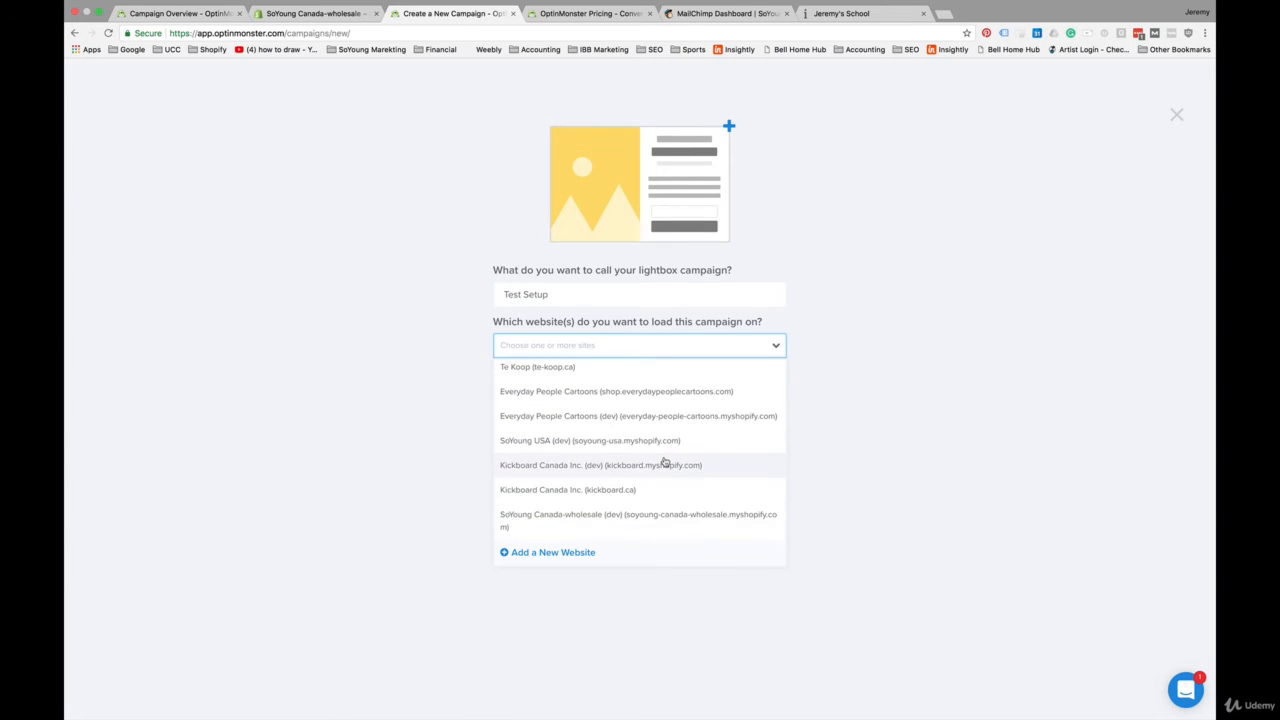
{"action": "left_click", "coordinate": [651, 519]}
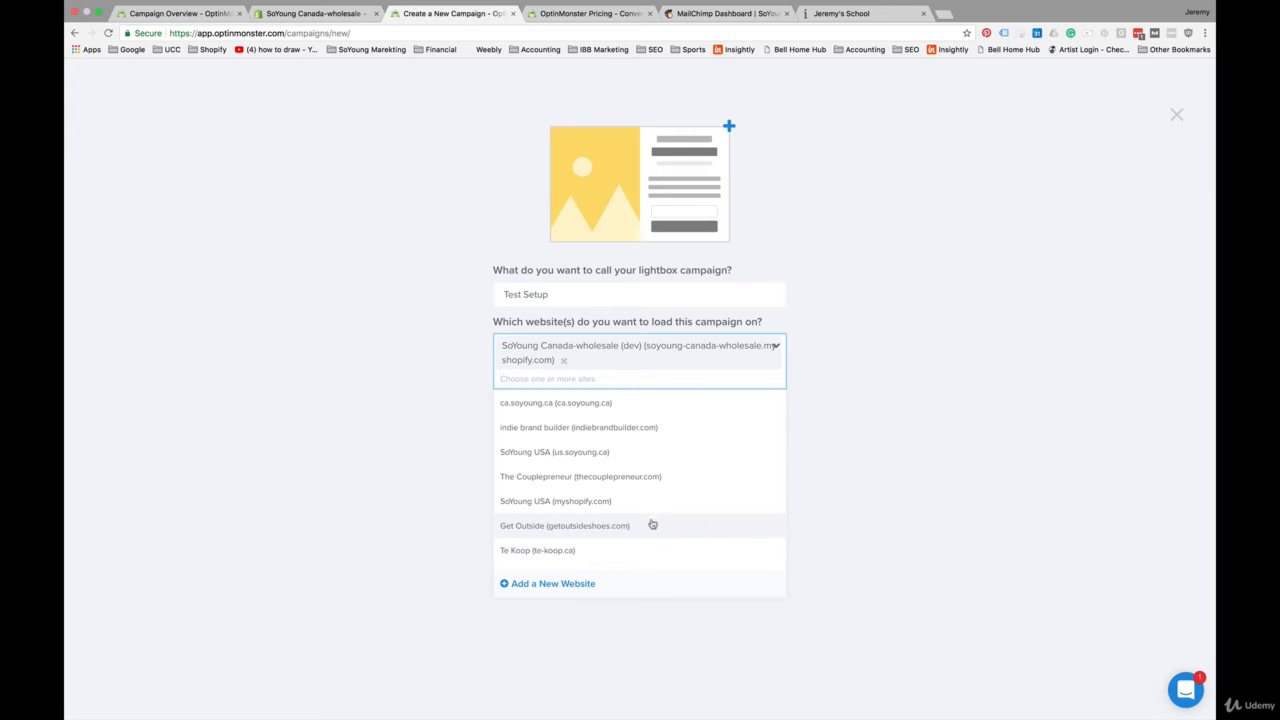
{"action": "left_click", "coordinate": [418, 440]}
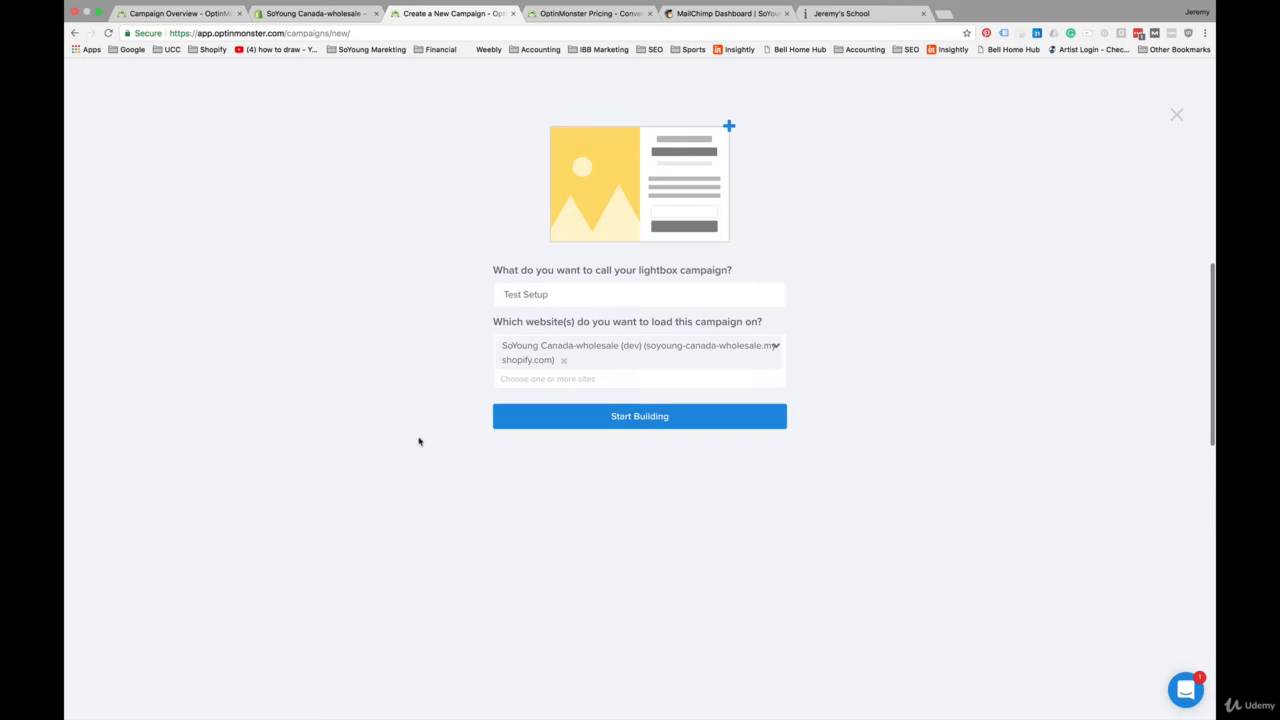
{"action": "left_click", "coordinate": [628, 424]}
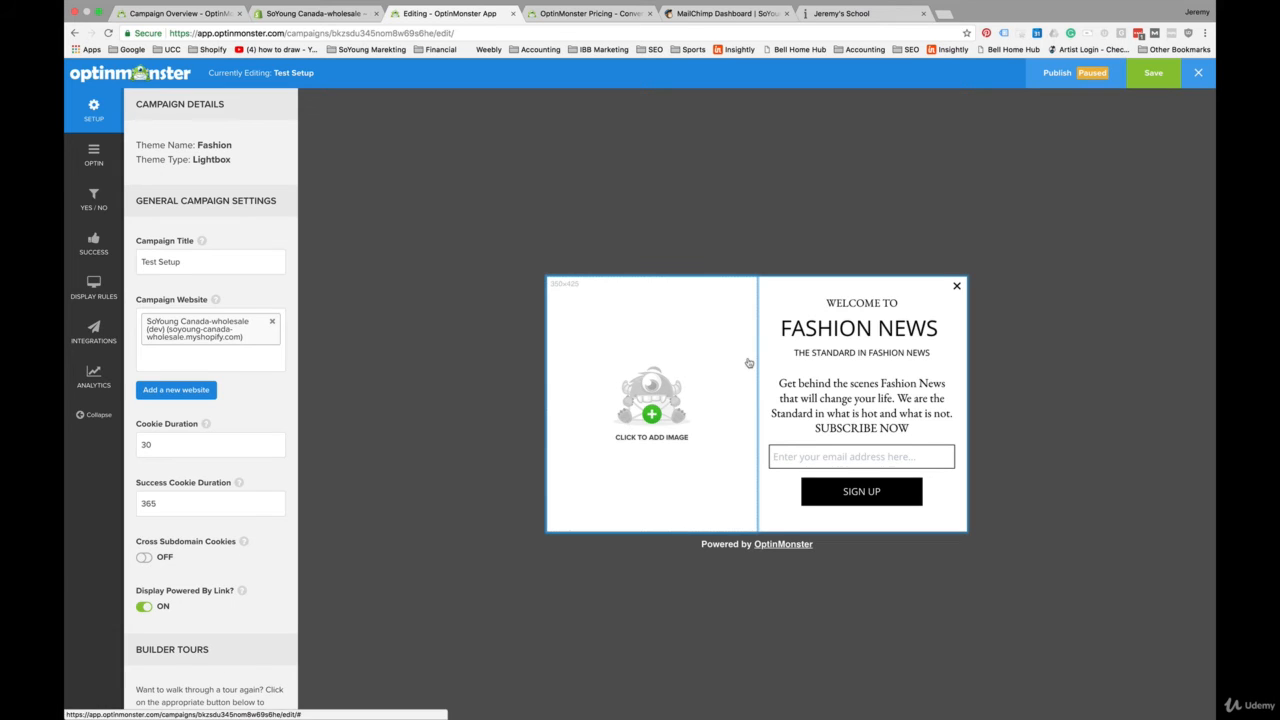
Open the campaign's publish options and select the whole embed code for the Any Website platform
{"action": "left_click", "coordinate": [1057, 73]}
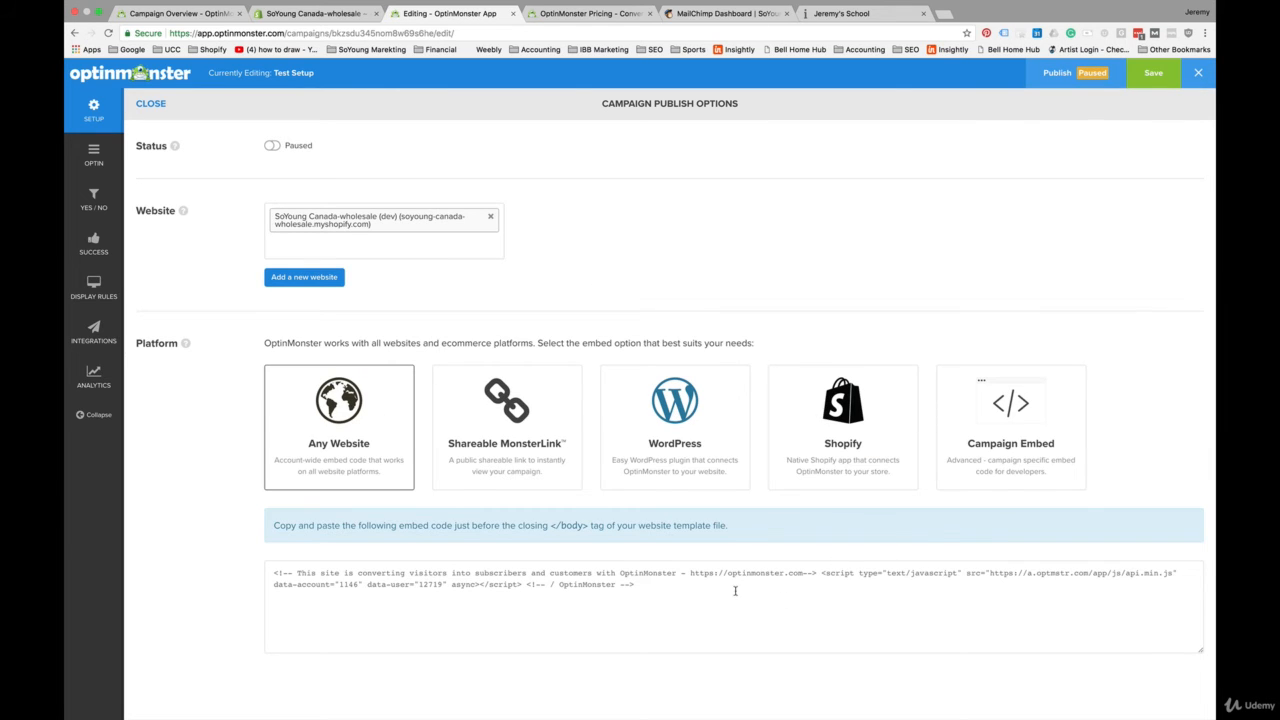
{"action": "left_click_drag", "start_coordinate": [659, 588], "coordinate": [263, 568]}
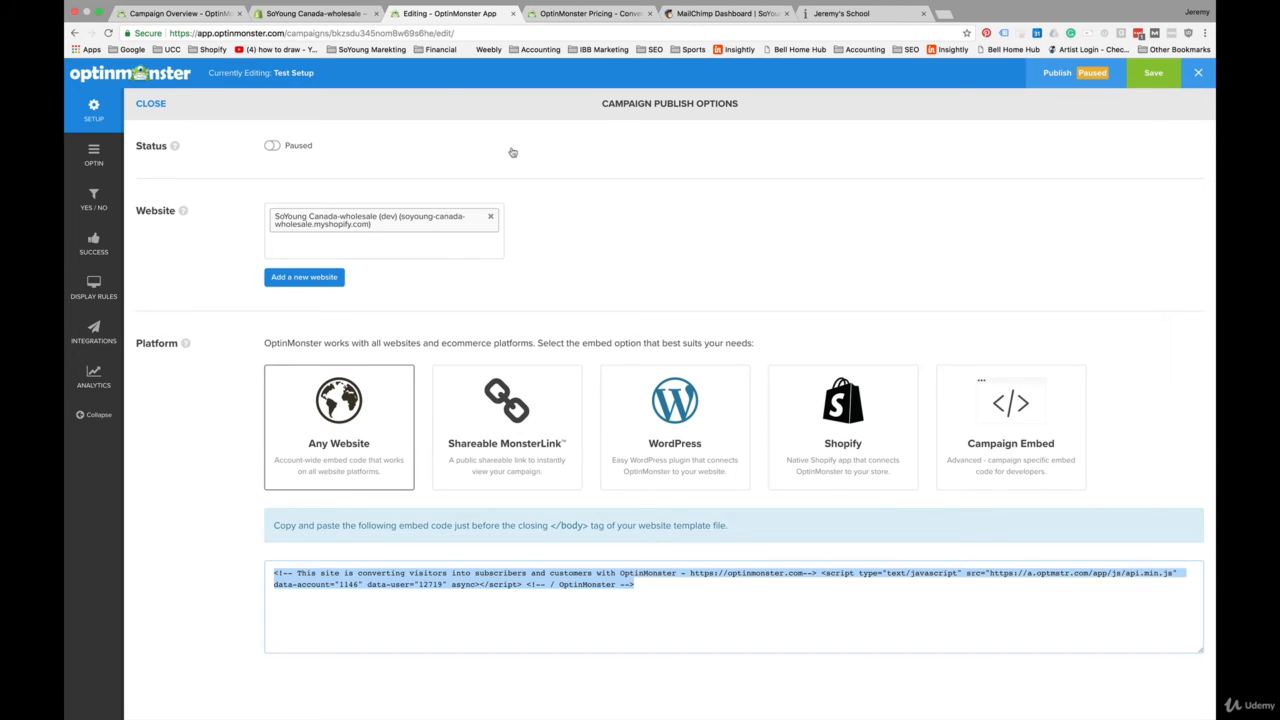
{"action": "left_click", "coordinate": [668, 598]}
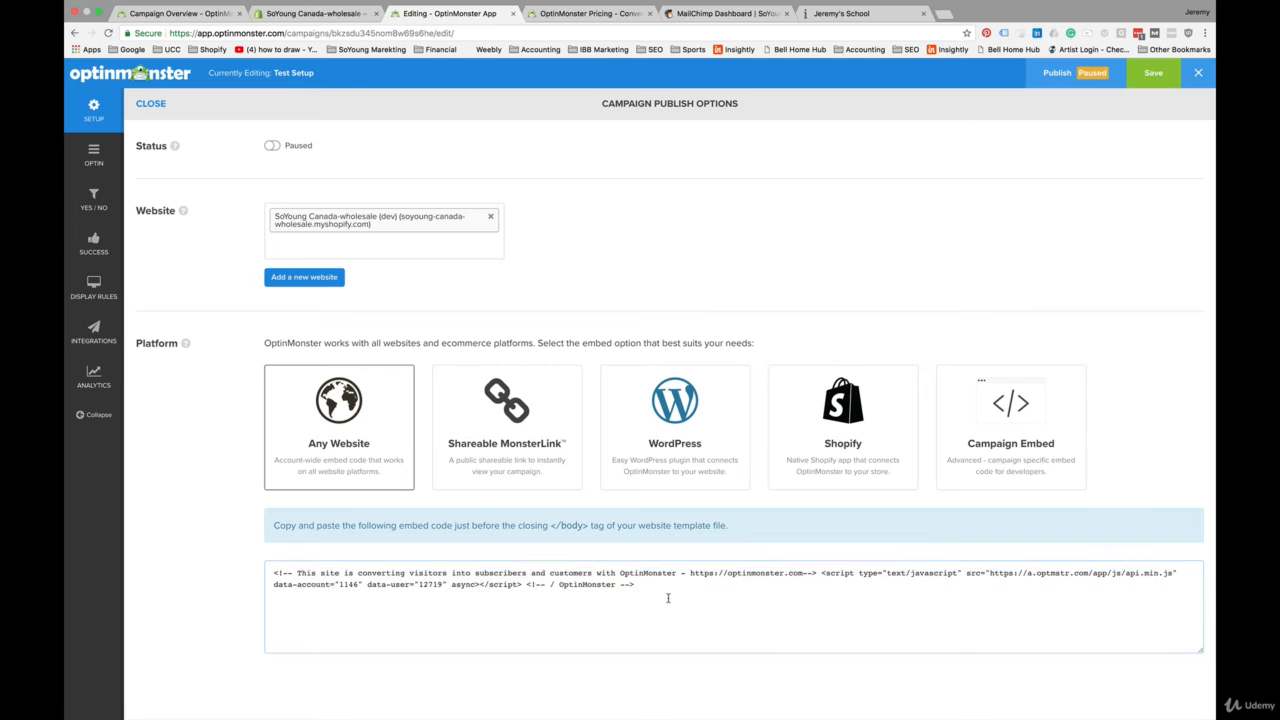
{"action": "left_click", "coordinate": [646, 588]}
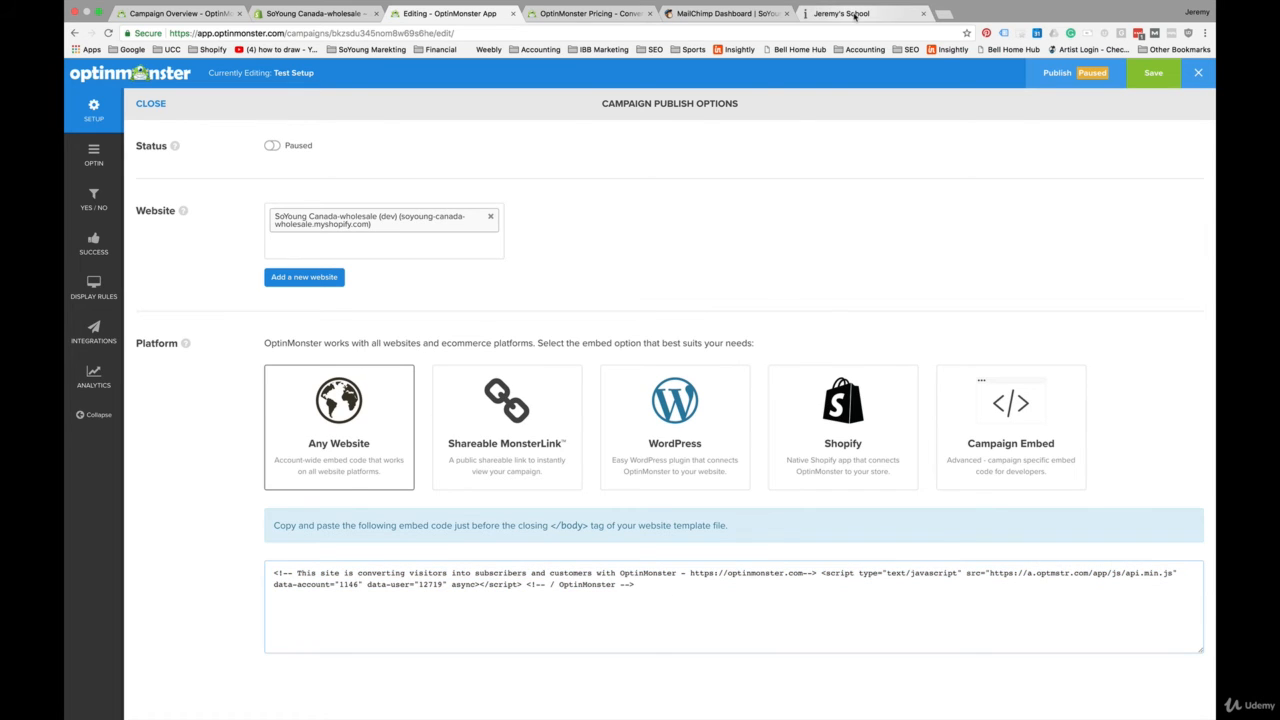
Search Google for "optinmonter website integration" and look through OptinMonster's guide on adding it to any website
{"action": "key", "text": "super+t"}
{"action": "type", "text": "optinmonter website"}
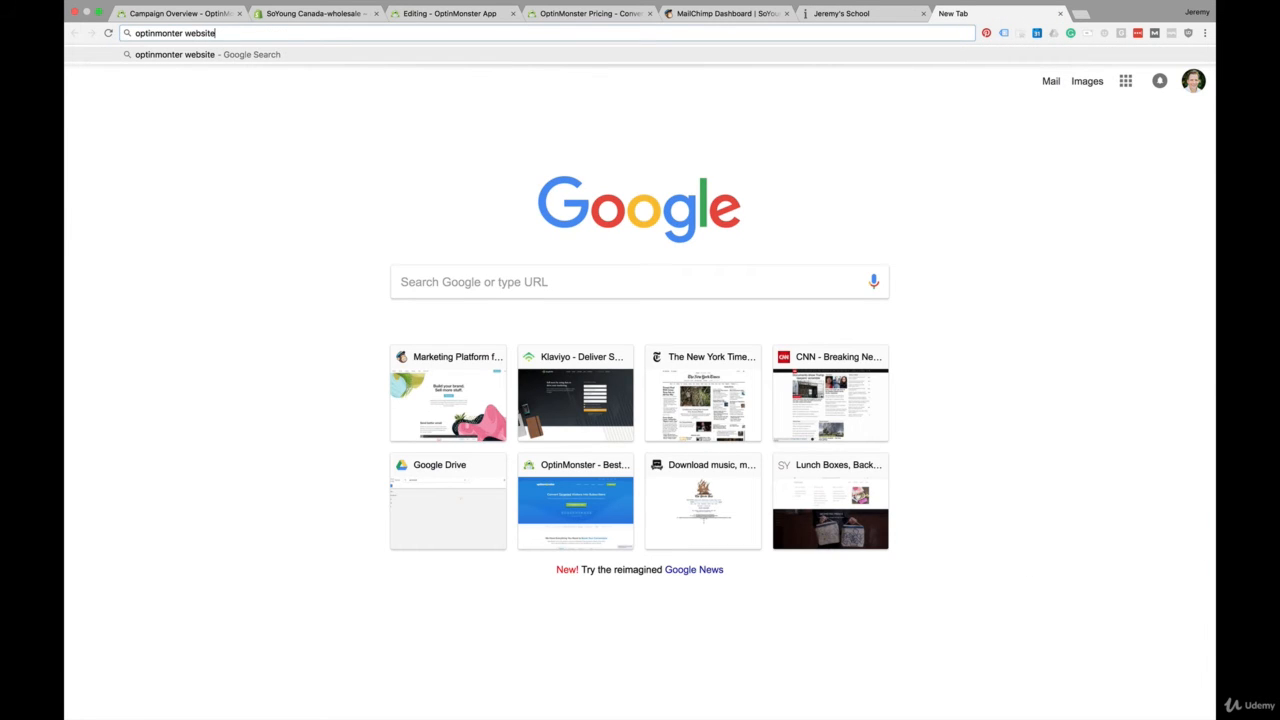
{"action": "type", "text": " integration"}
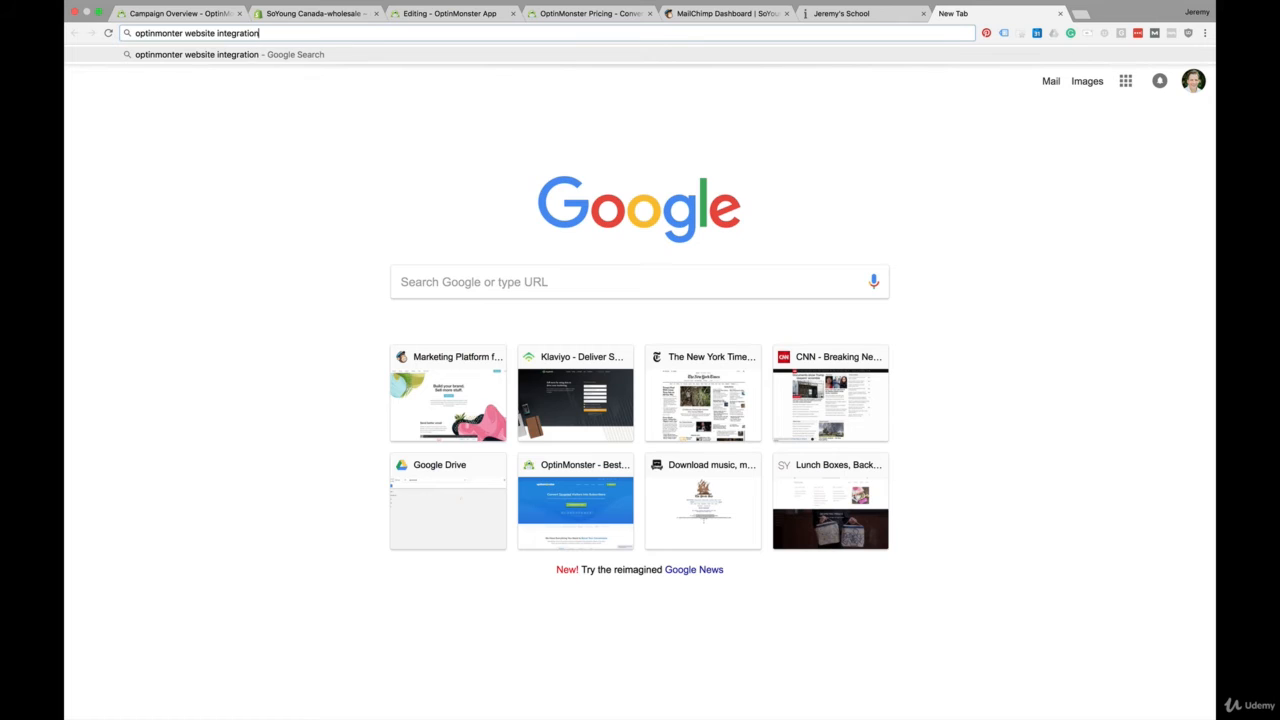
{"action": "key", "text": "Return"}
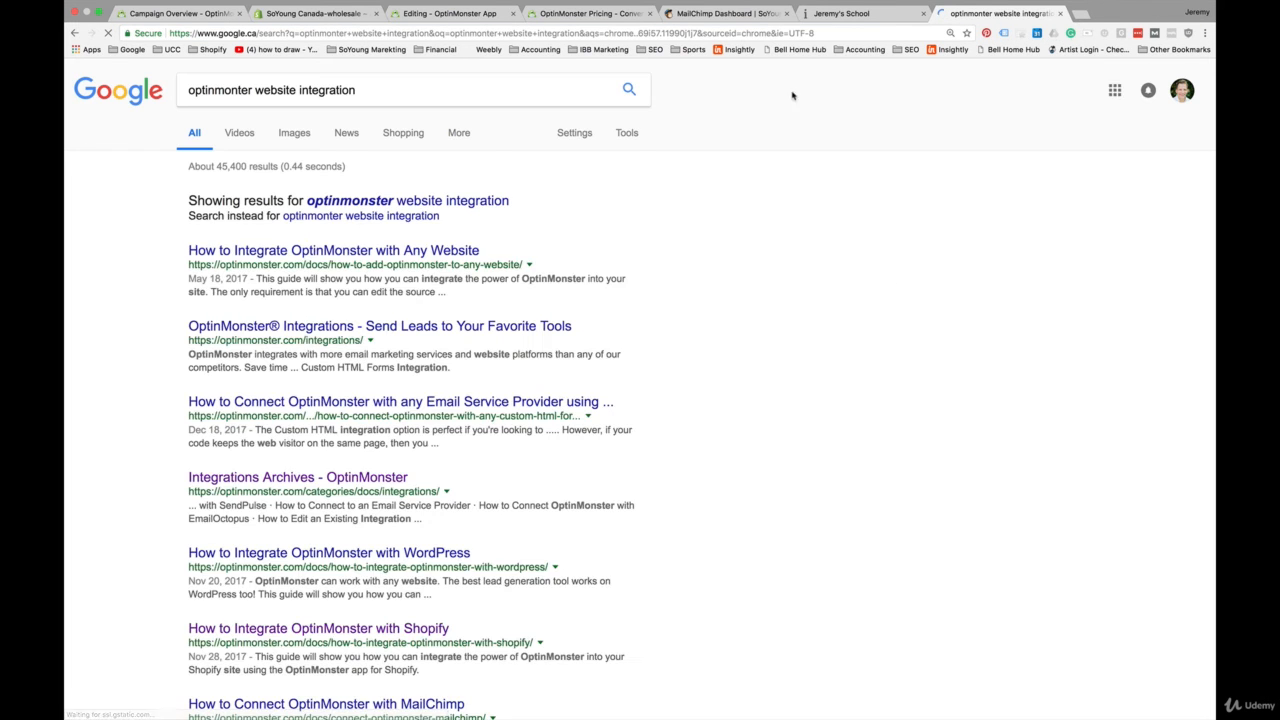
{"action": "left_click", "coordinate": [443, 249]}
{"action": "scroll", "coordinate": [522, 391], "scroll_direction": "down", "scroll_amount": 5}
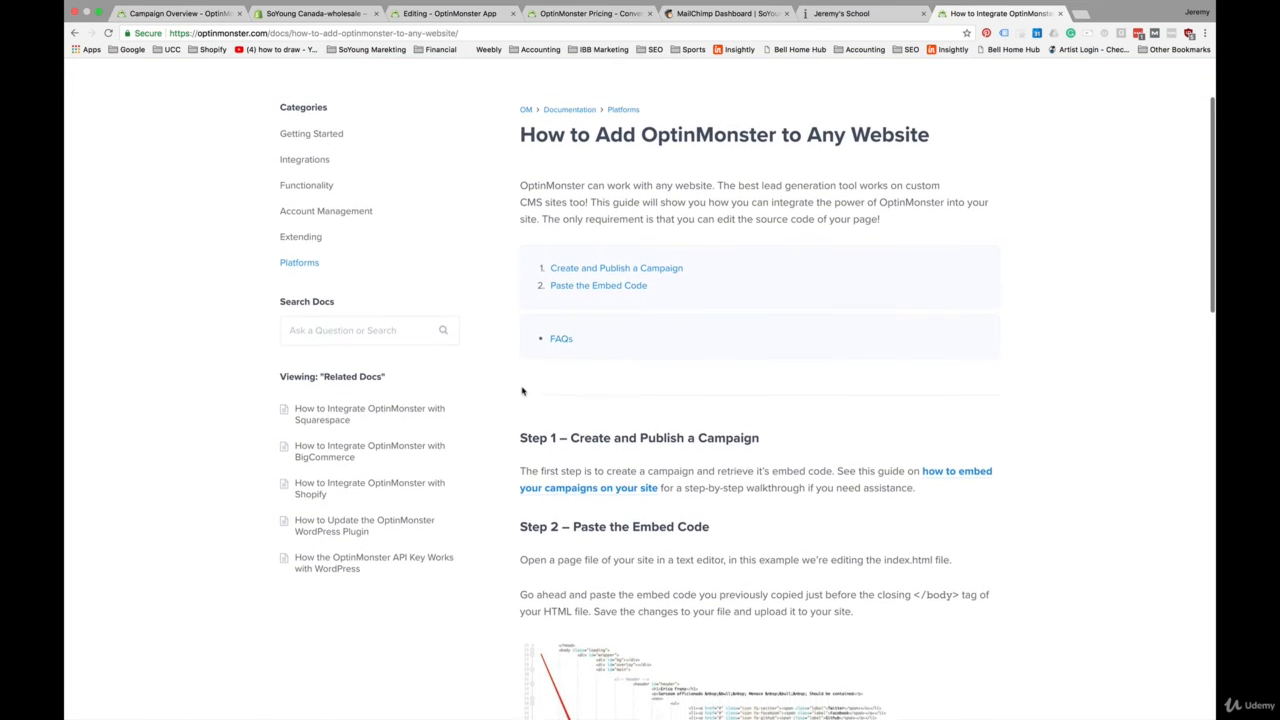
{"action": "scroll", "coordinate": [522, 391], "scroll_direction": "down", "scroll_amount": 10}
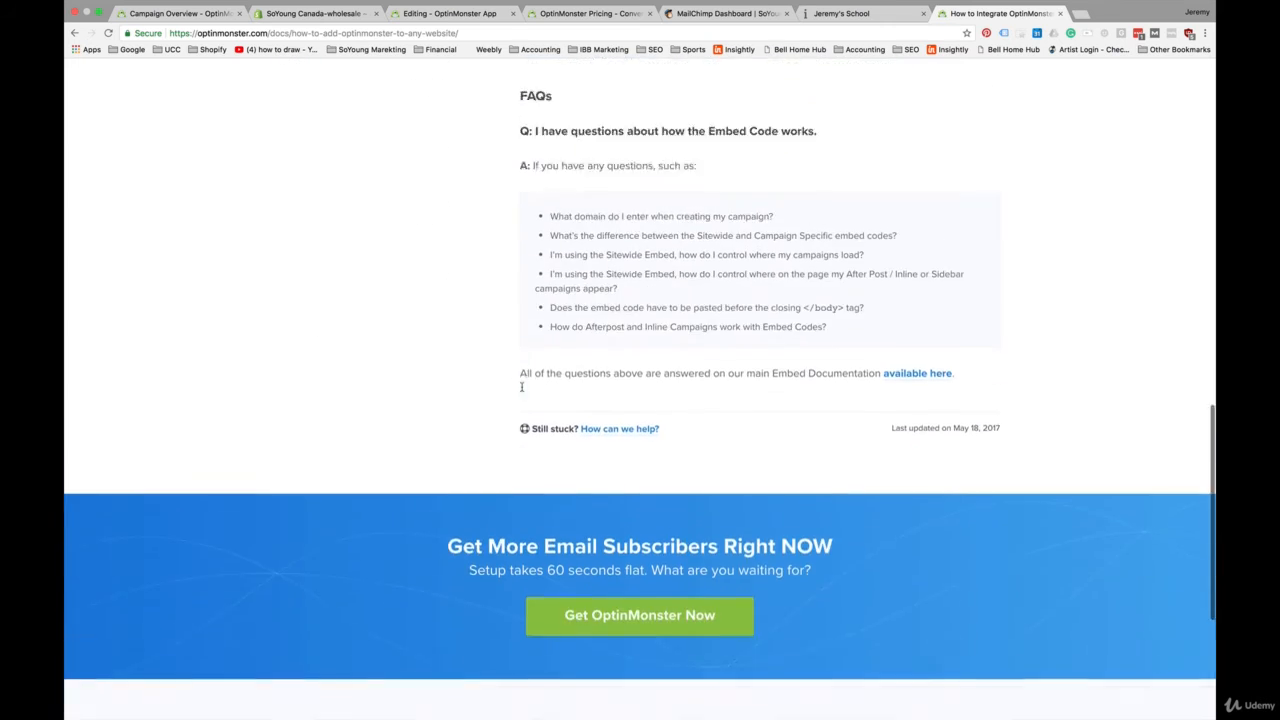
{"action": "scroll", "coordinate": [522, 391], "scroll_direction": "up", "scroll_amount": 15}
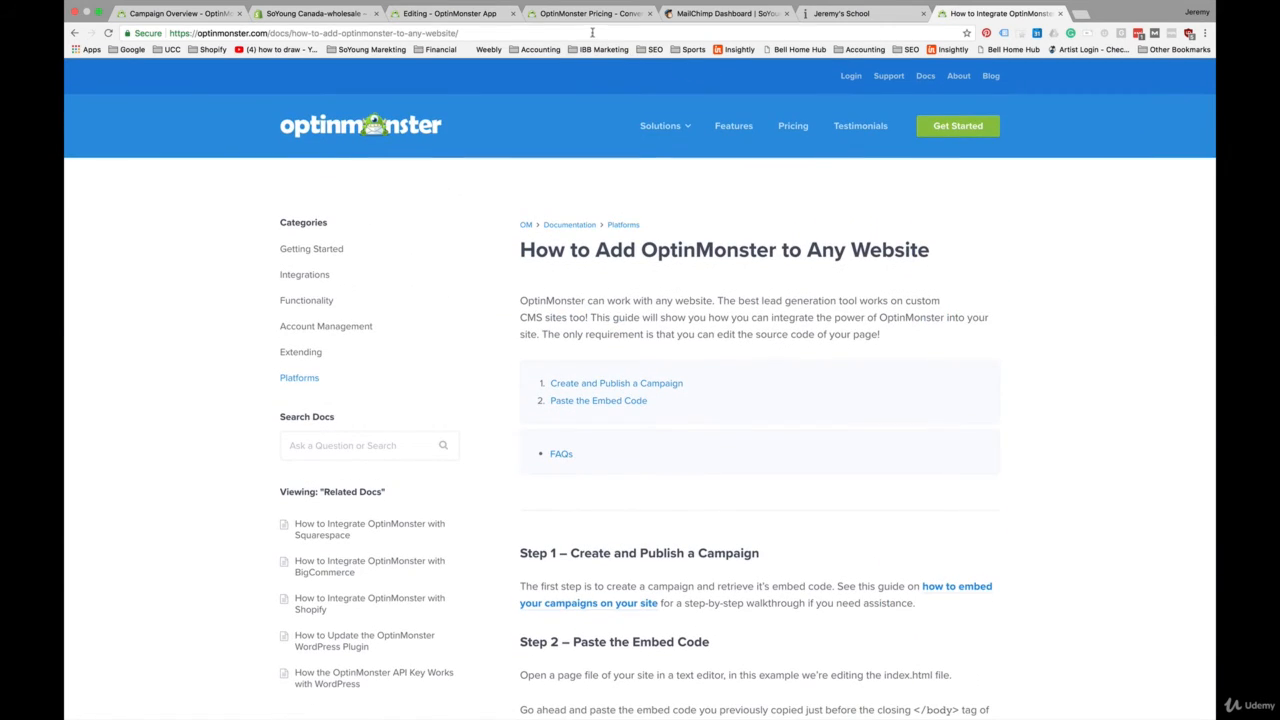
Return to the OptinMonster campaign editor and set the new integration's email provider to MailChimp
{"action": "left_click", "coordinate": [445, 13]}
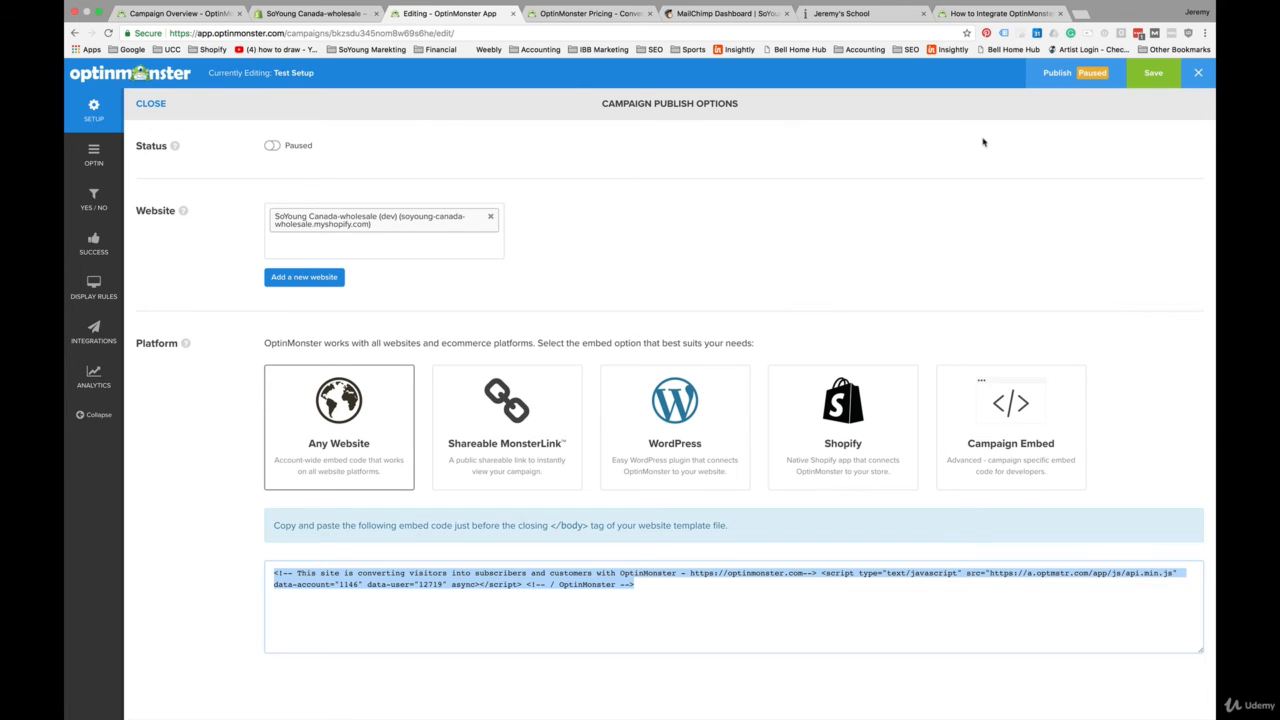
{"action": "left_click", "coordinate": [93, 155]}
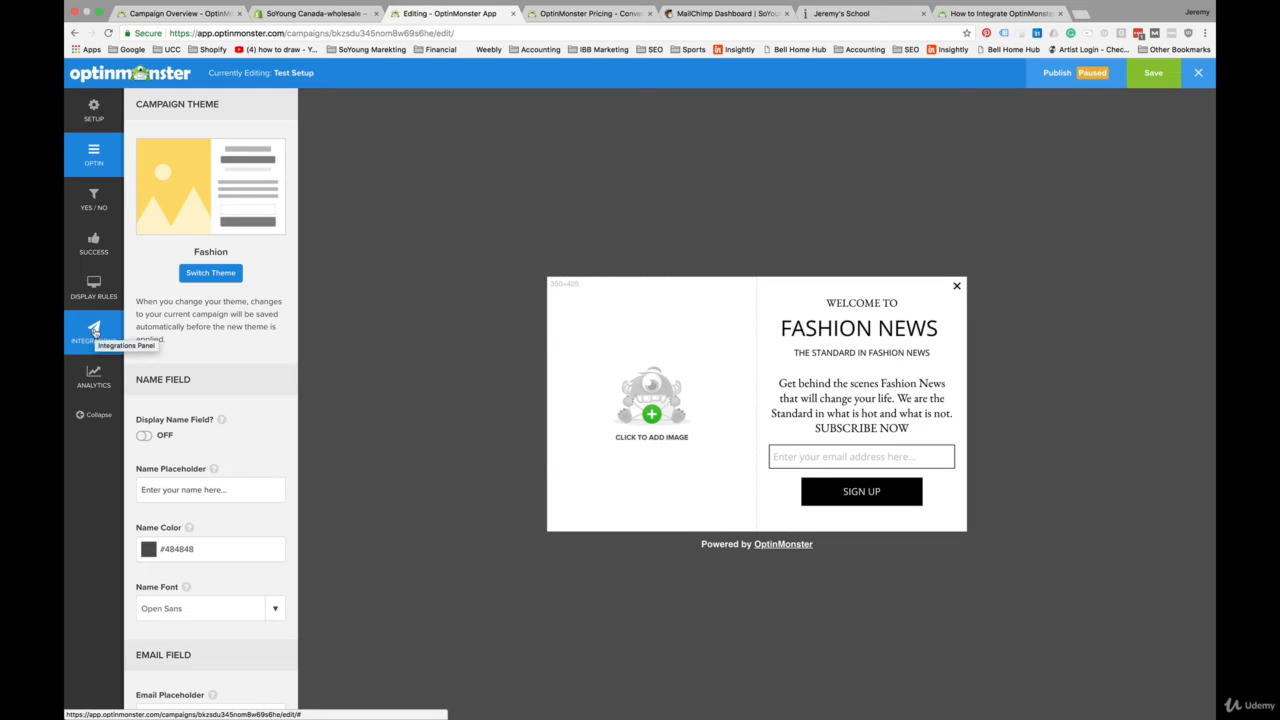
{"action": "left_click", "coordinate": [94, 331]}
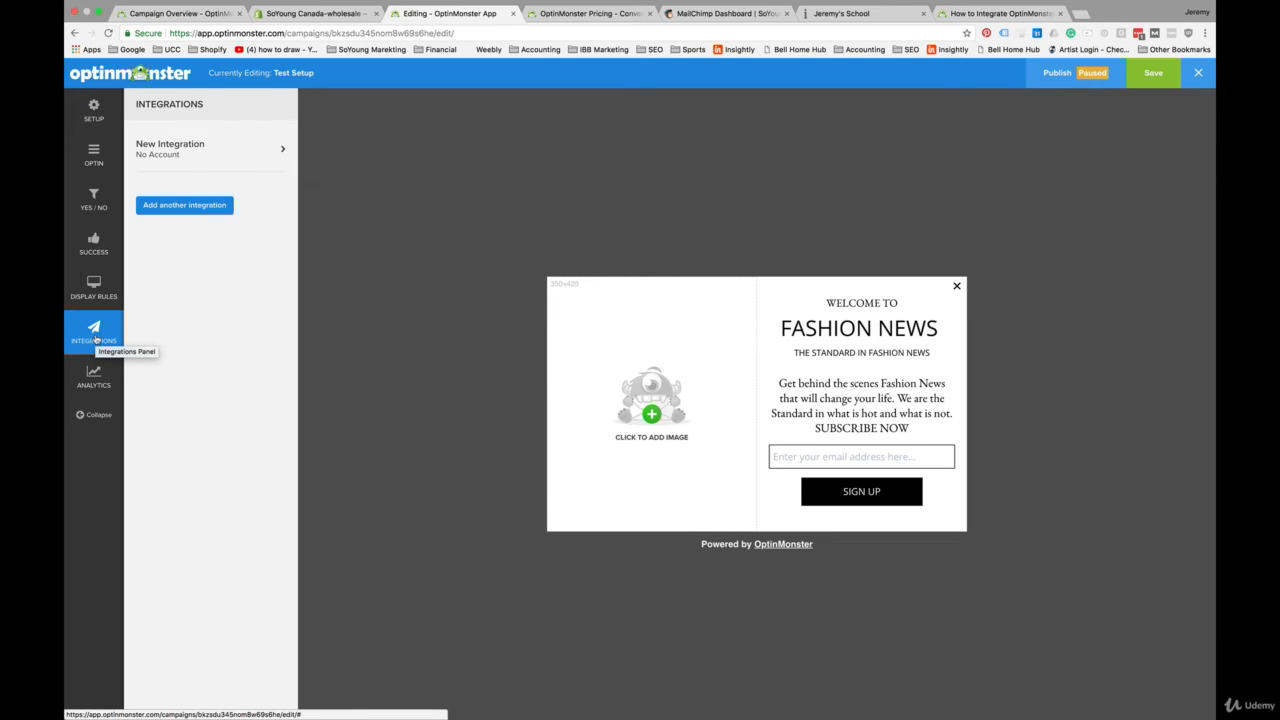
{"action": "left_click", "coordinate": [270, 156]}
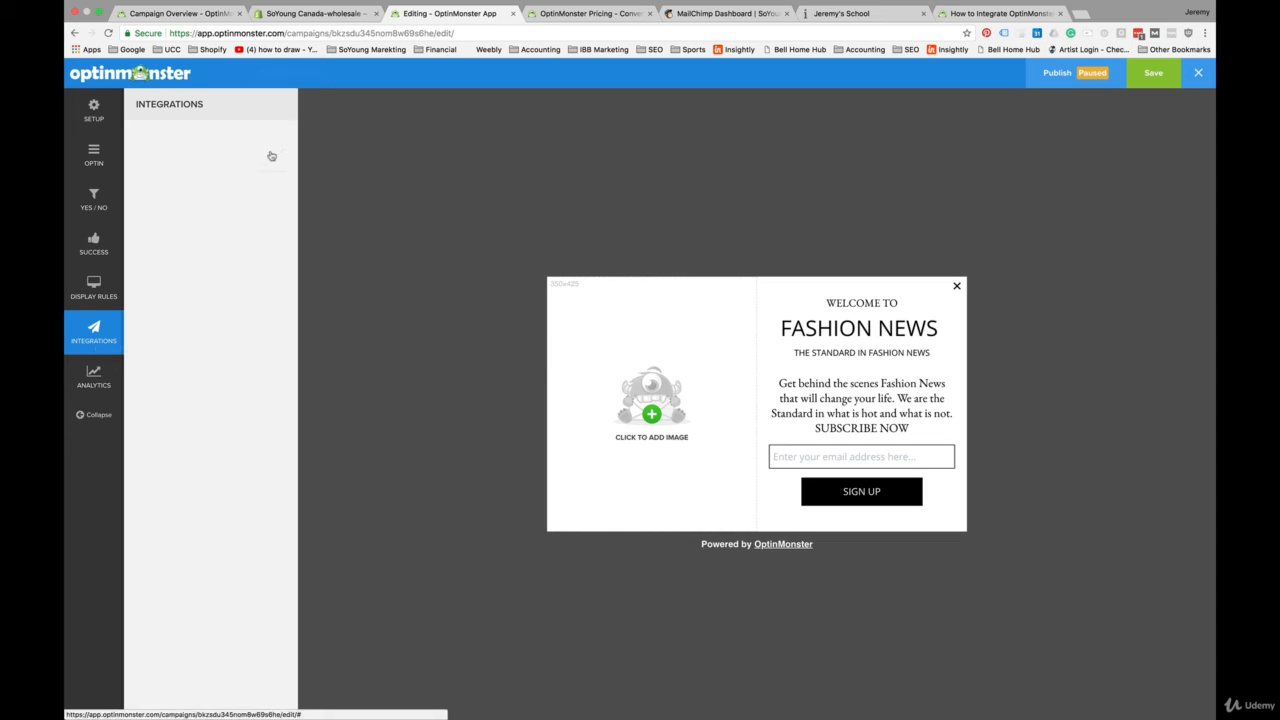
{"action": "scroll", "coordinate": [212, 393], "scroll_direction": "down", "scroll_amount": 5}
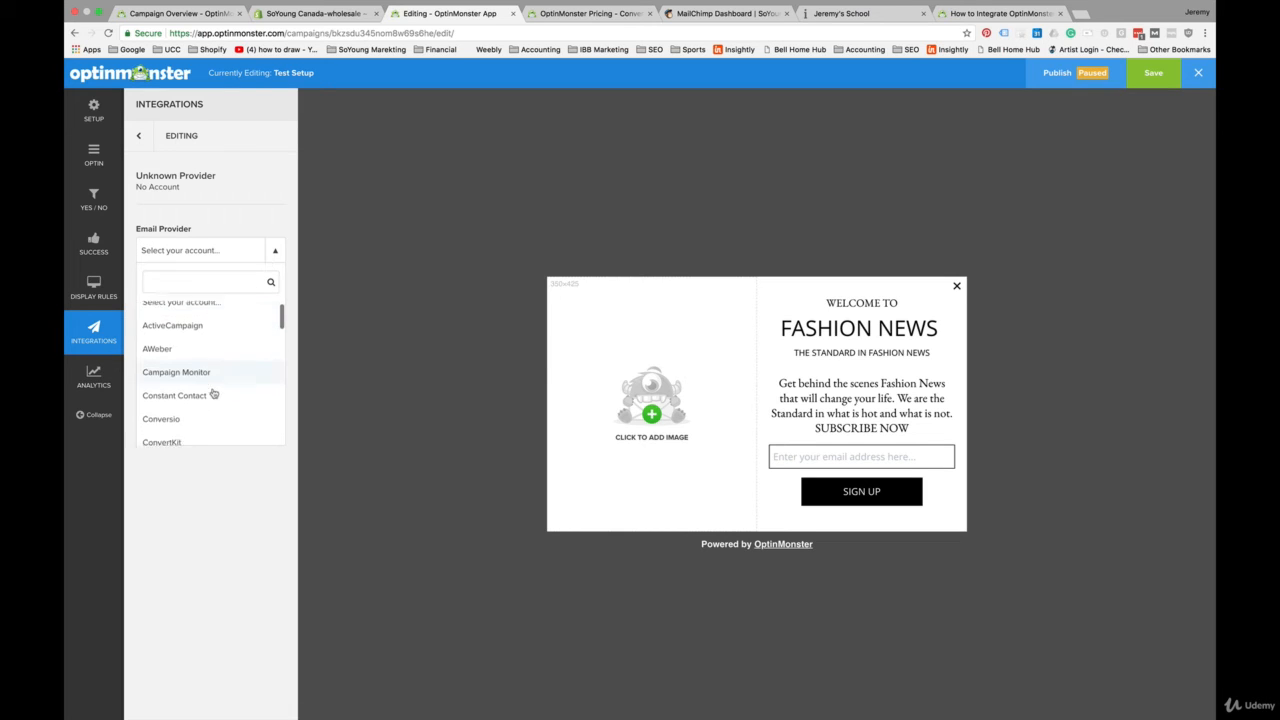
{"action": "scroll", "coordinate": [213, 393], "scroll_direction": "down", "scroll_amount": 5}
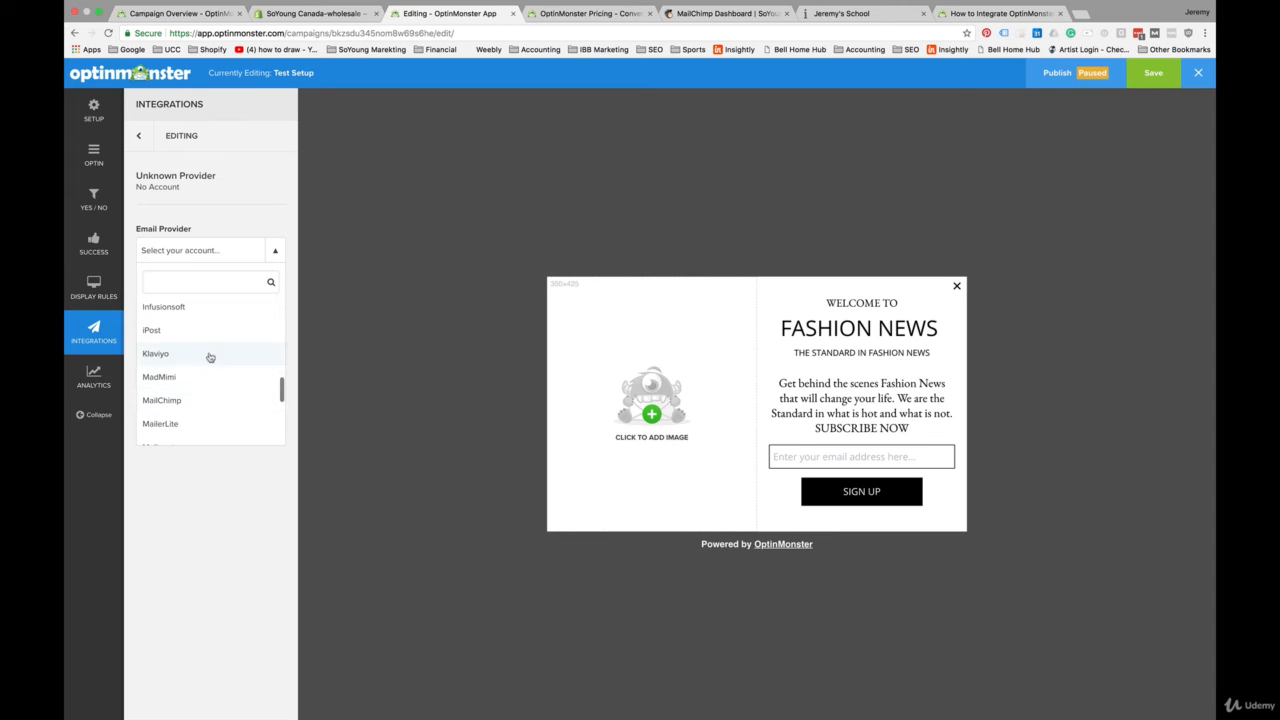
{"action": "left_click", "coordinate": [205, 400]}
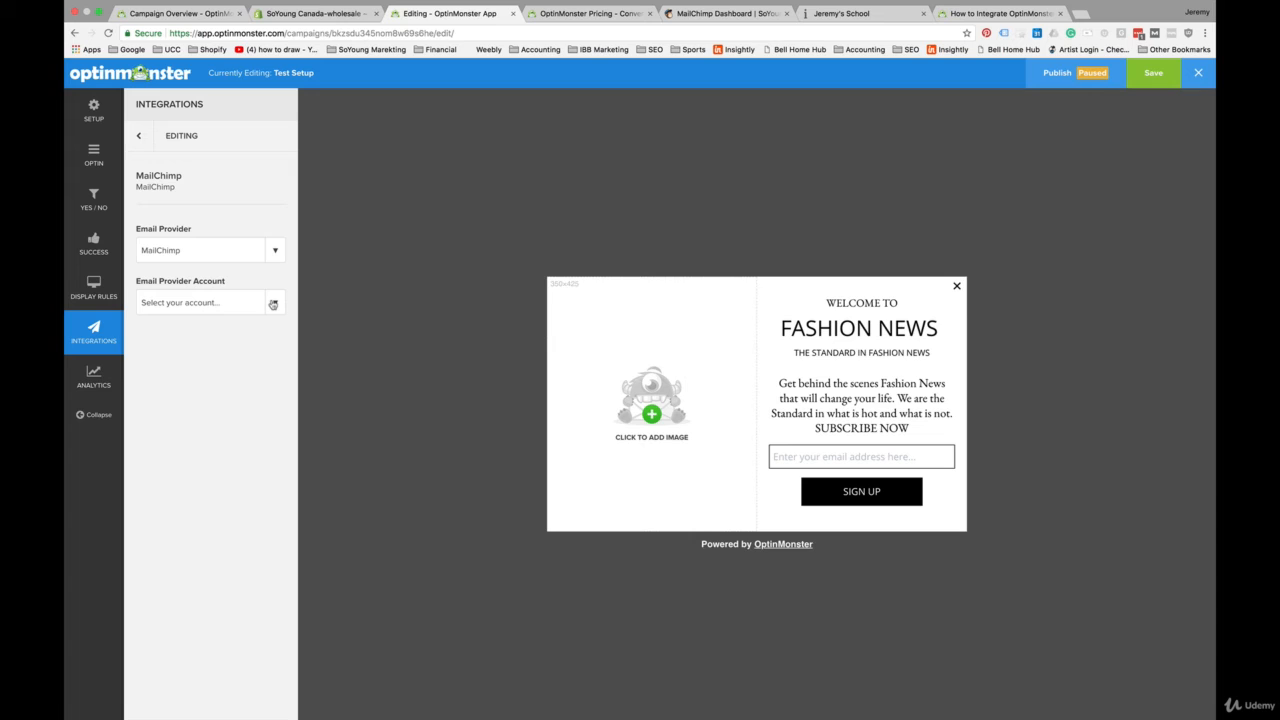
Choose to add a new account as the integration's MailChimp provider account
{"action": "left_click", "coordinate": [272, 304]}
{"action": "scroll", "coordinate": [218, 402], "scroll_direction": "down", "scroll_amount": 2}
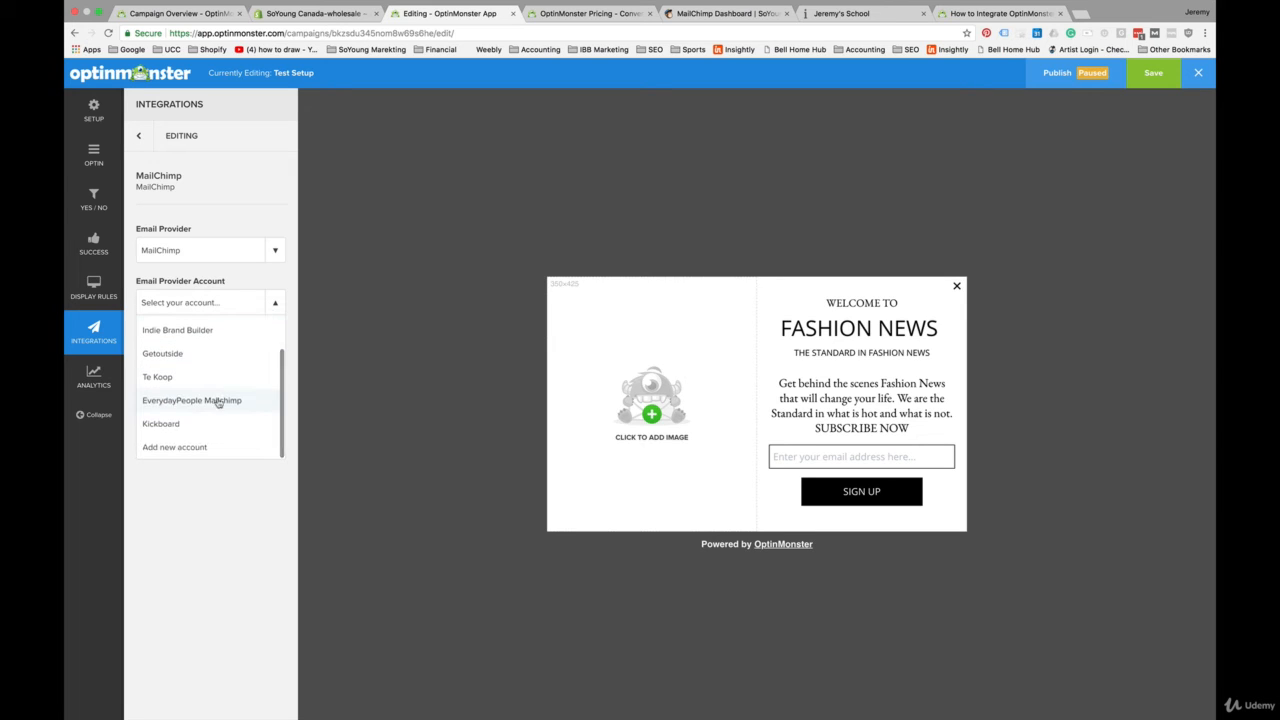
{"action": "left_click", "coordinate": [190, 449]}
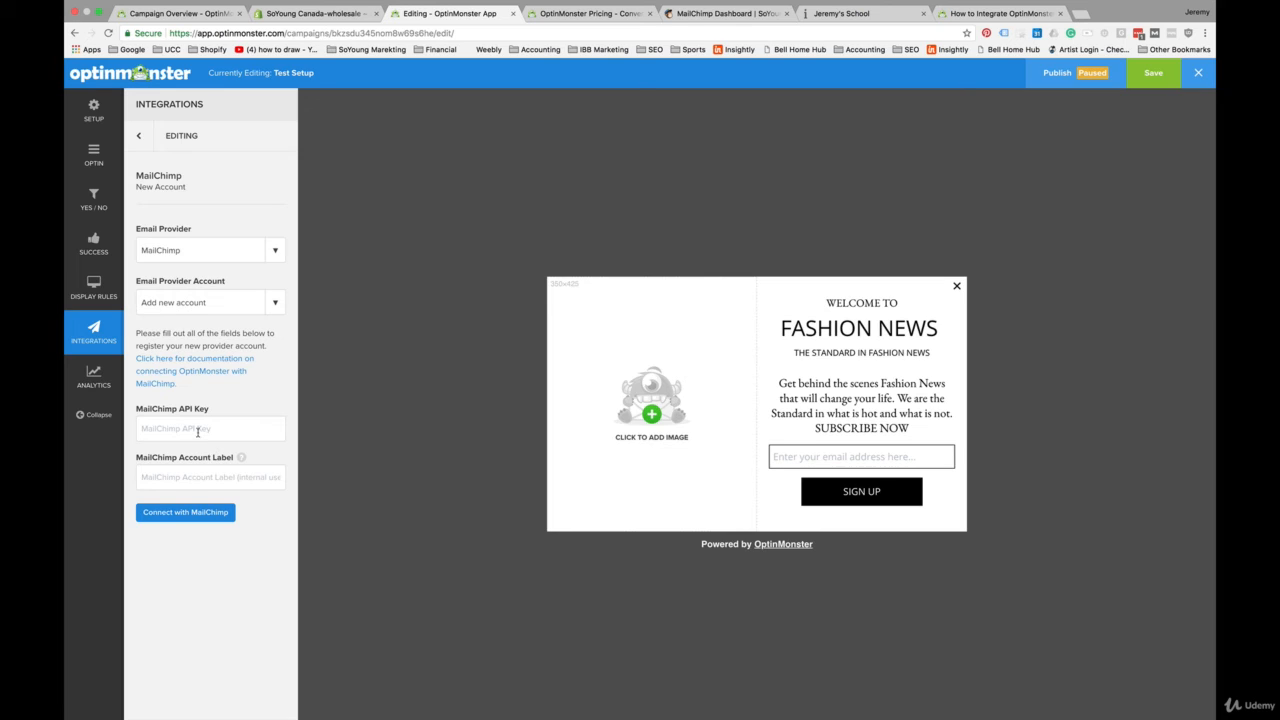
{"action": "left_click", "coordinate": [198, 431]}
Switch to MailChimp and create a new API key in the account's API keys settings
{"action": "left_click", "coordinate": [722, 16]}
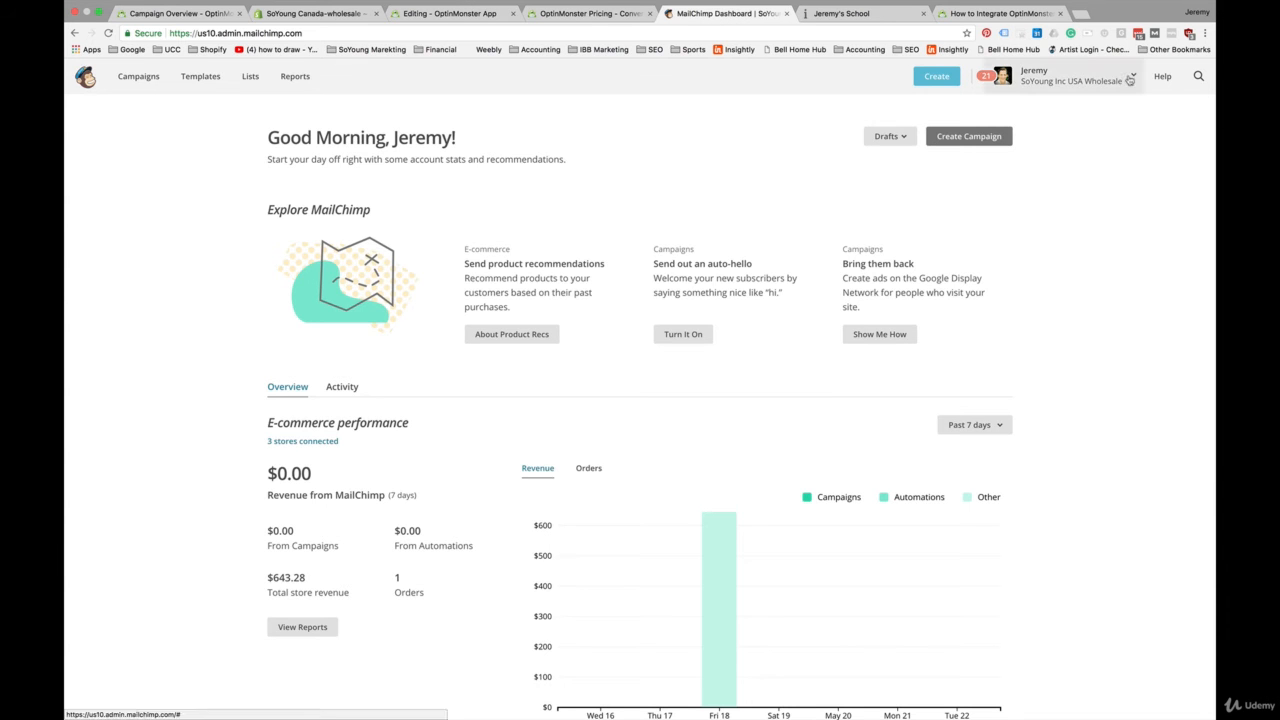
{"action": "left_click", "coordinate": [1126, 82]}
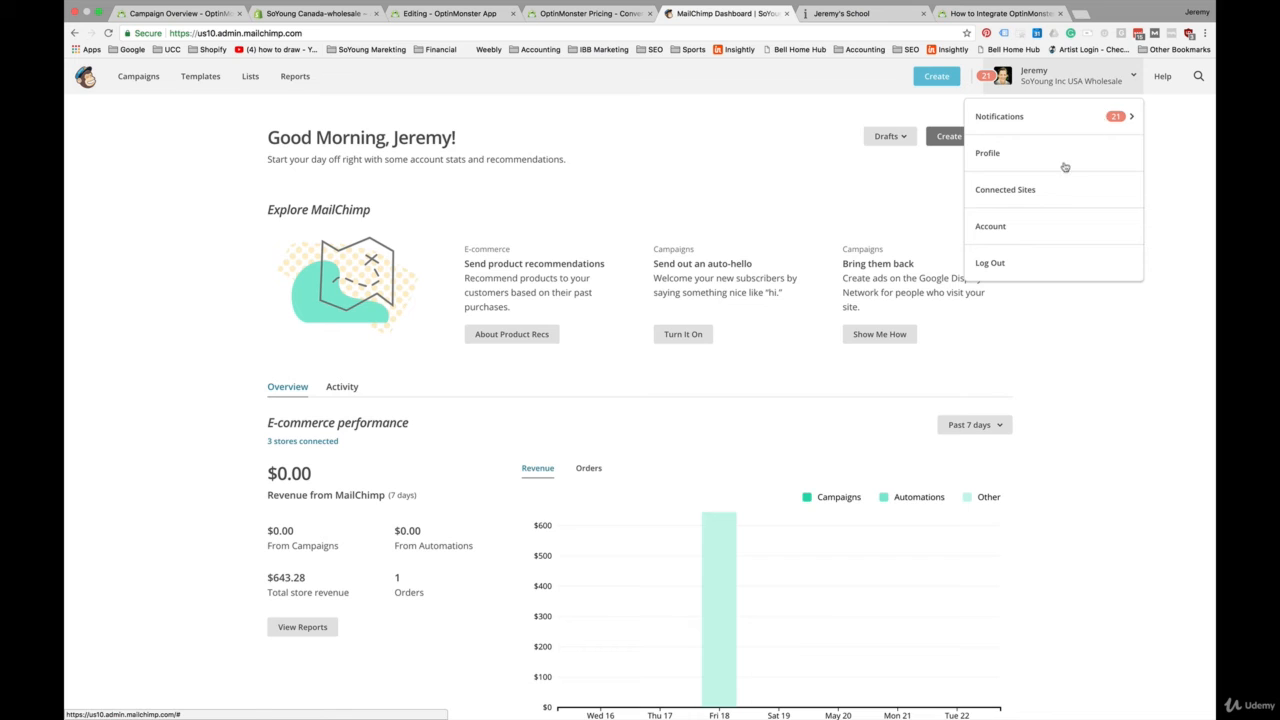
{"action": "left_click", "coordinate": [1032, 225]}
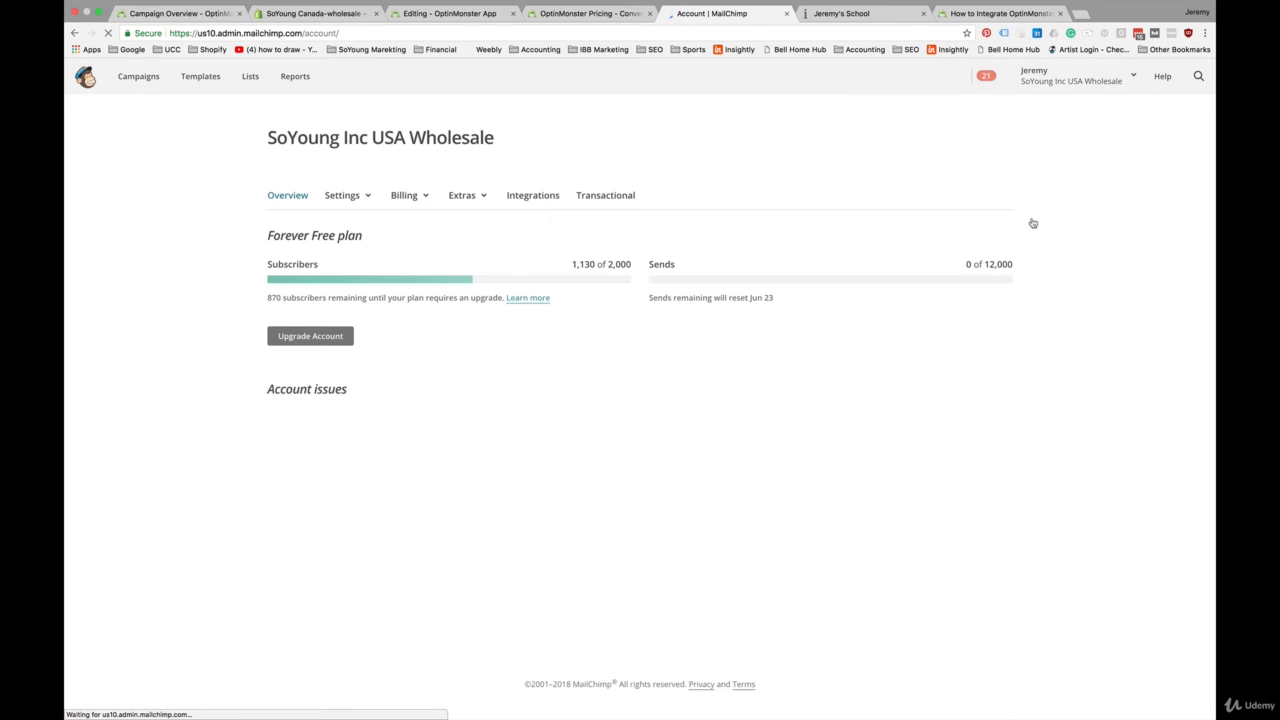
{"action": "left_click", "coordinate": [480, 197]}
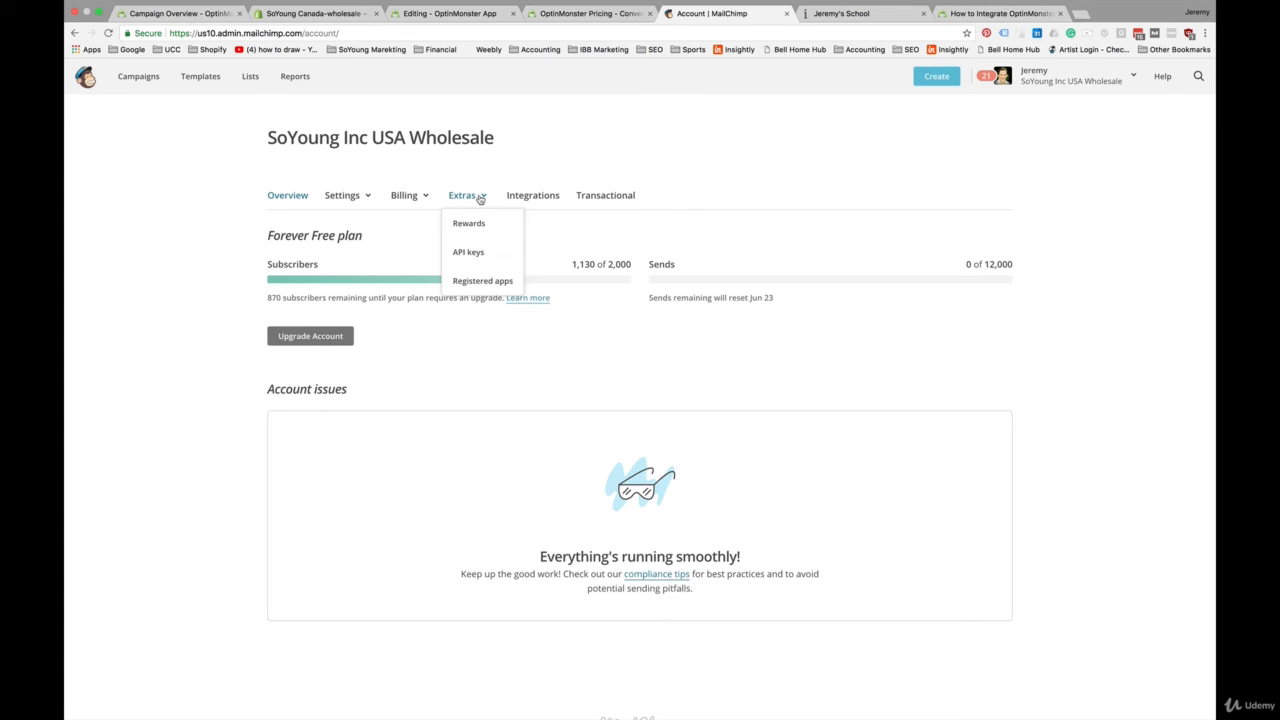
{"action": "left_click", "coordinate": [470, 253]}
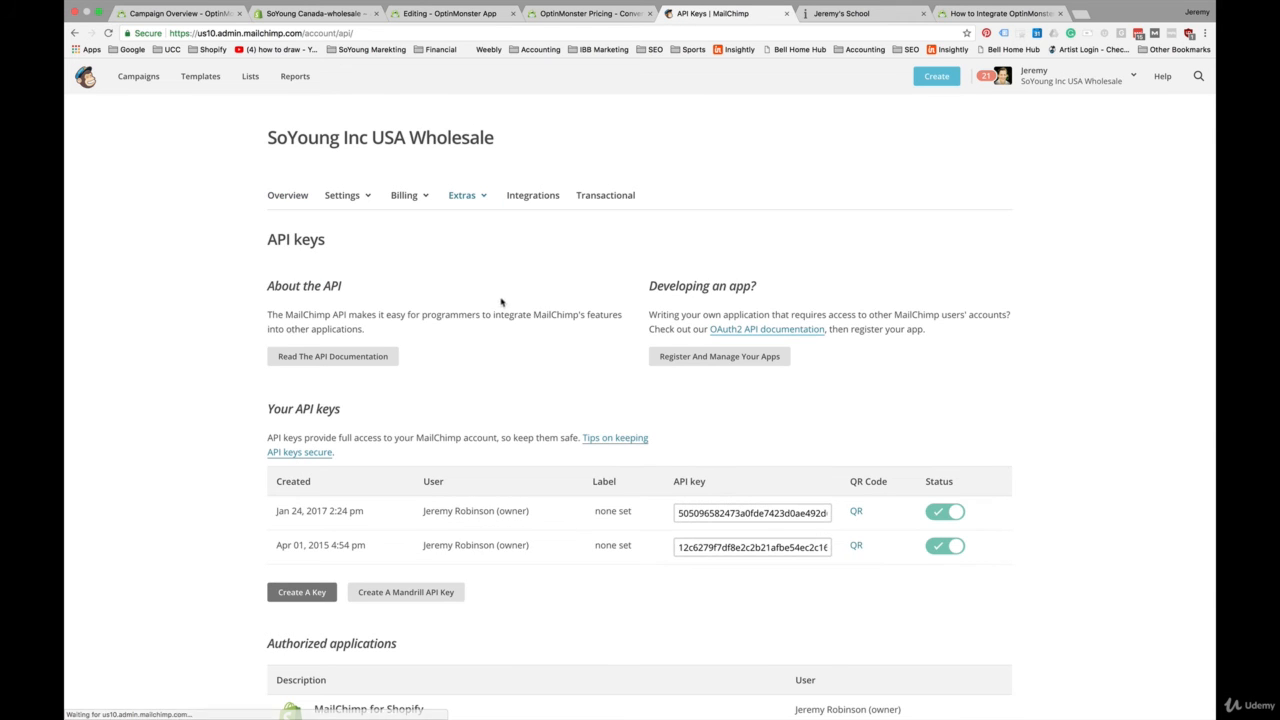
{"action": "scroll", "coordinate": [498, 326], "scroll_direction": "down", "scroll_amount": 5}
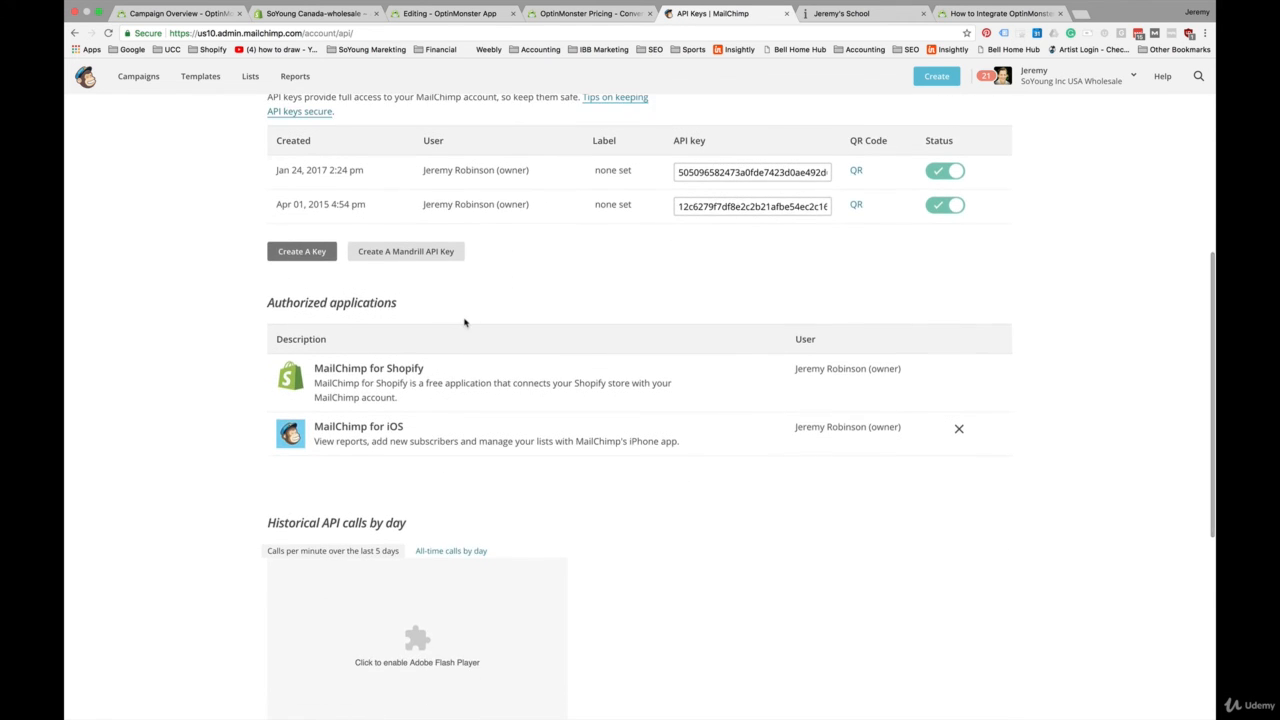
{"action": "scroll", "coordinate": [466, 323], "scroll_direction": "up", "scroll_amount": 1}
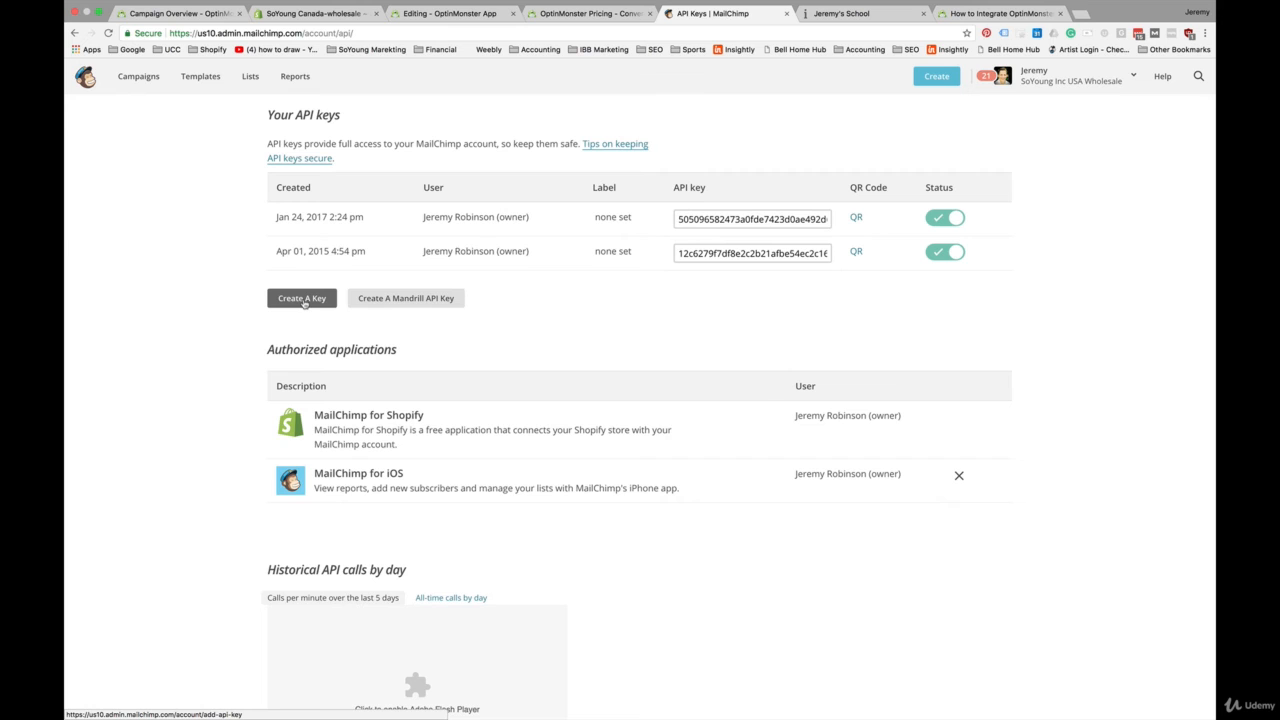
{"action": "left_click", "coordinate": [304, 300]}
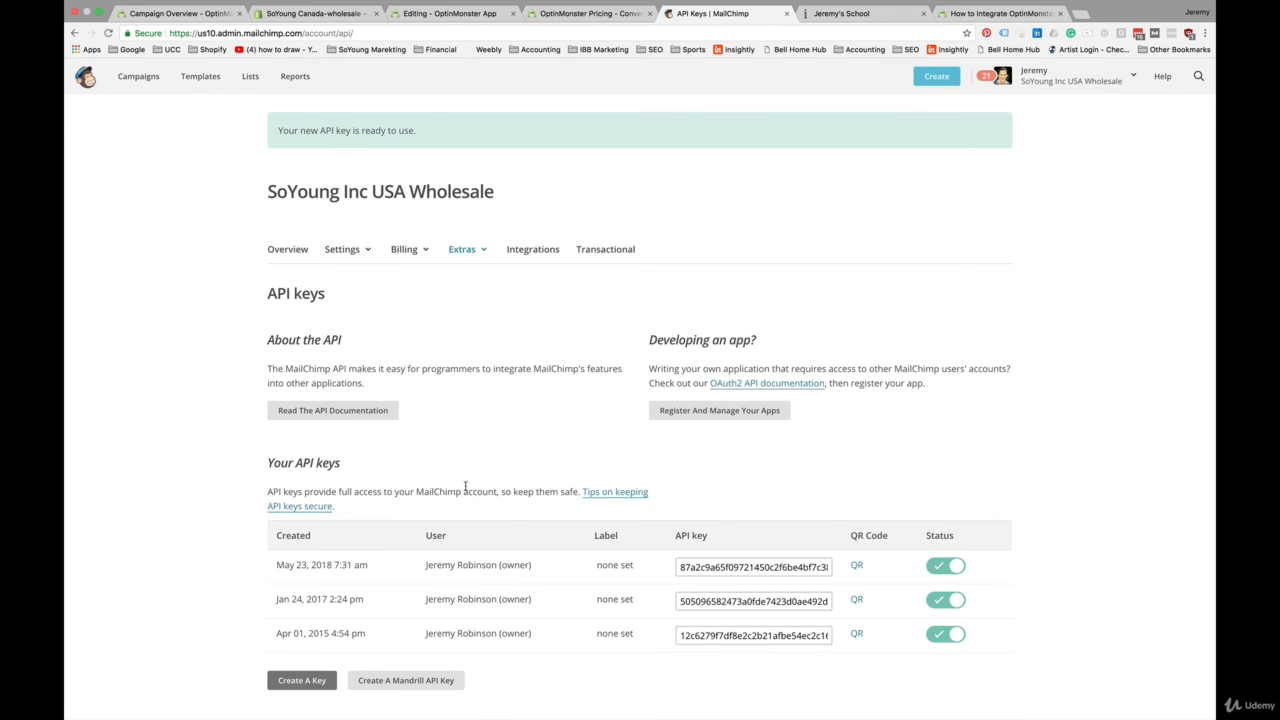
Copy the MailChimp API key created on Apr 01, 2015 and paste it into OptinMonster's MailChimp API Key field
{"action": "scroll", "coordinate": [549, 534], "scroll_direction": "down", "scroll_amount": 5}
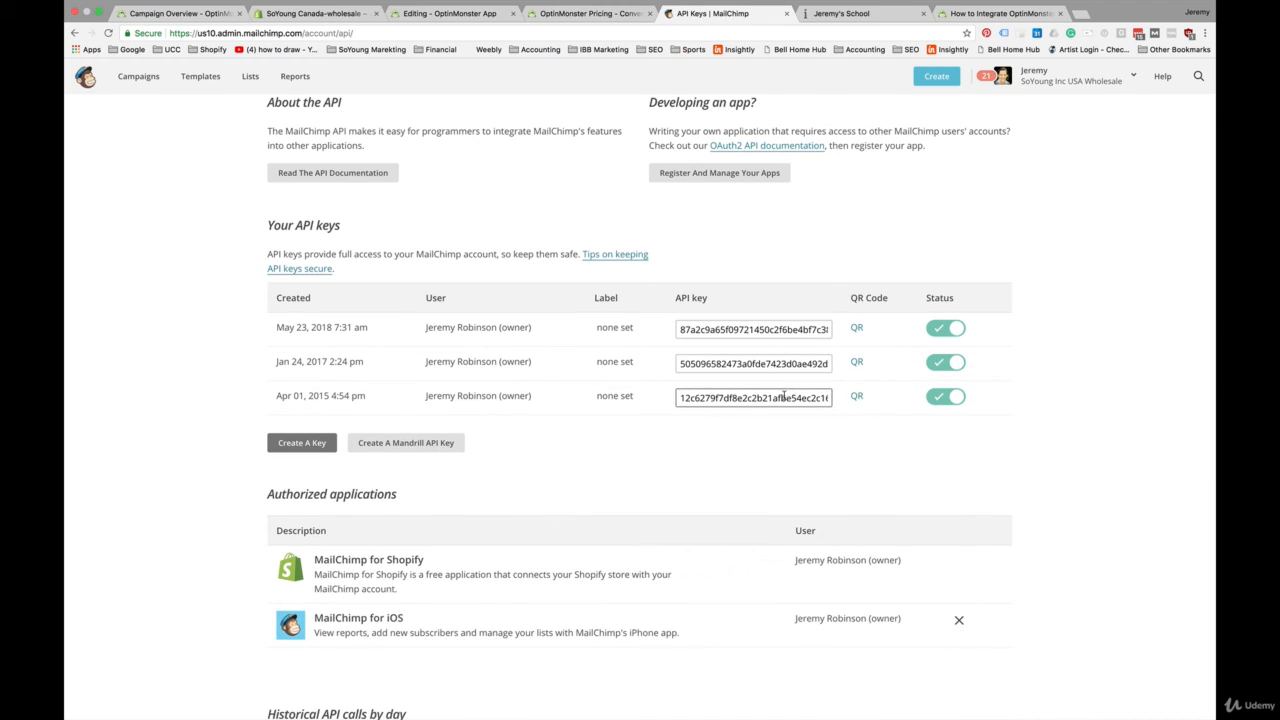
{"action": "left_click", "coordinate": [774, 399]}
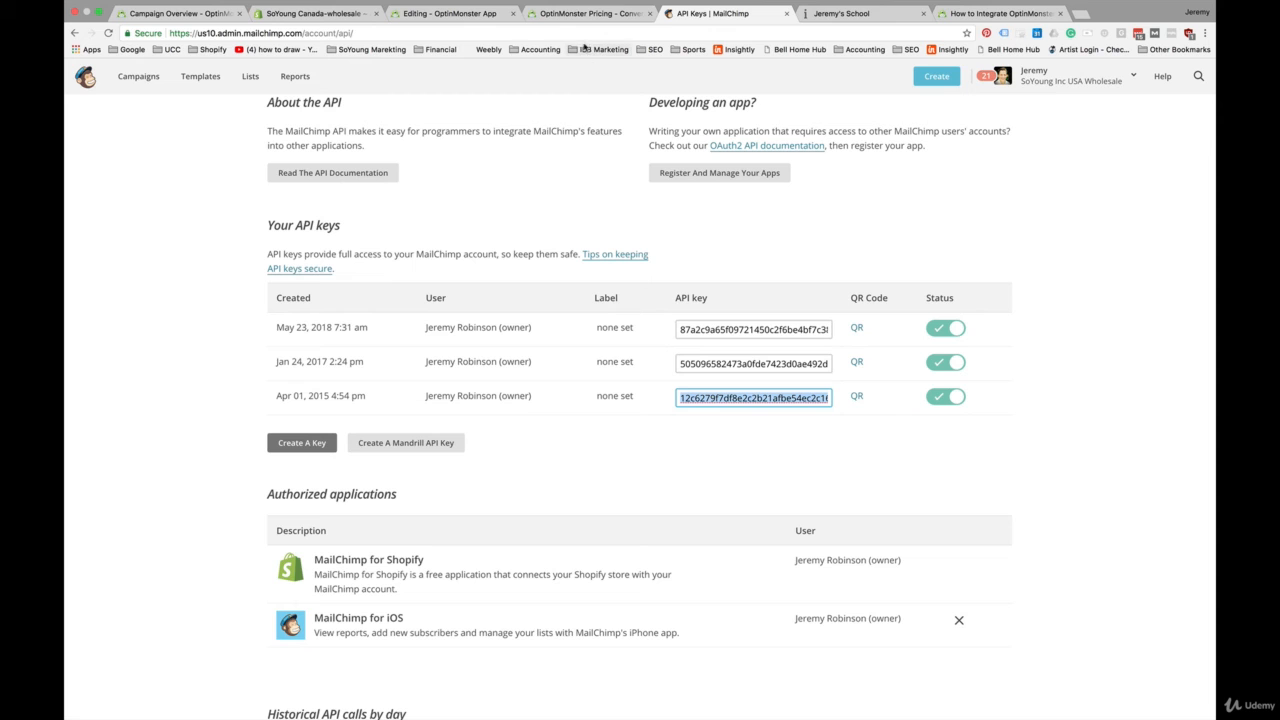
{"action": "left_click", "coordinate": [466, 15]}
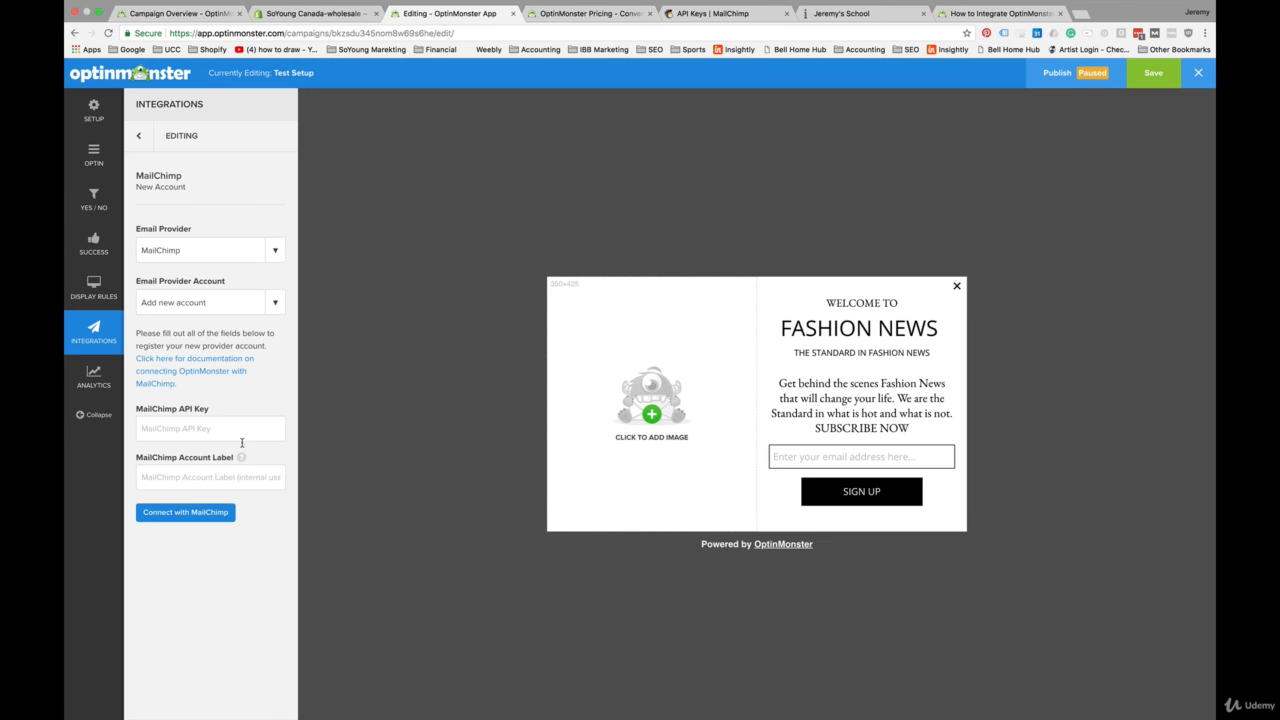
{"action": "left_click", "coordinate": [224, 440]}
{"action": "key", "text": "ctrl+v"}
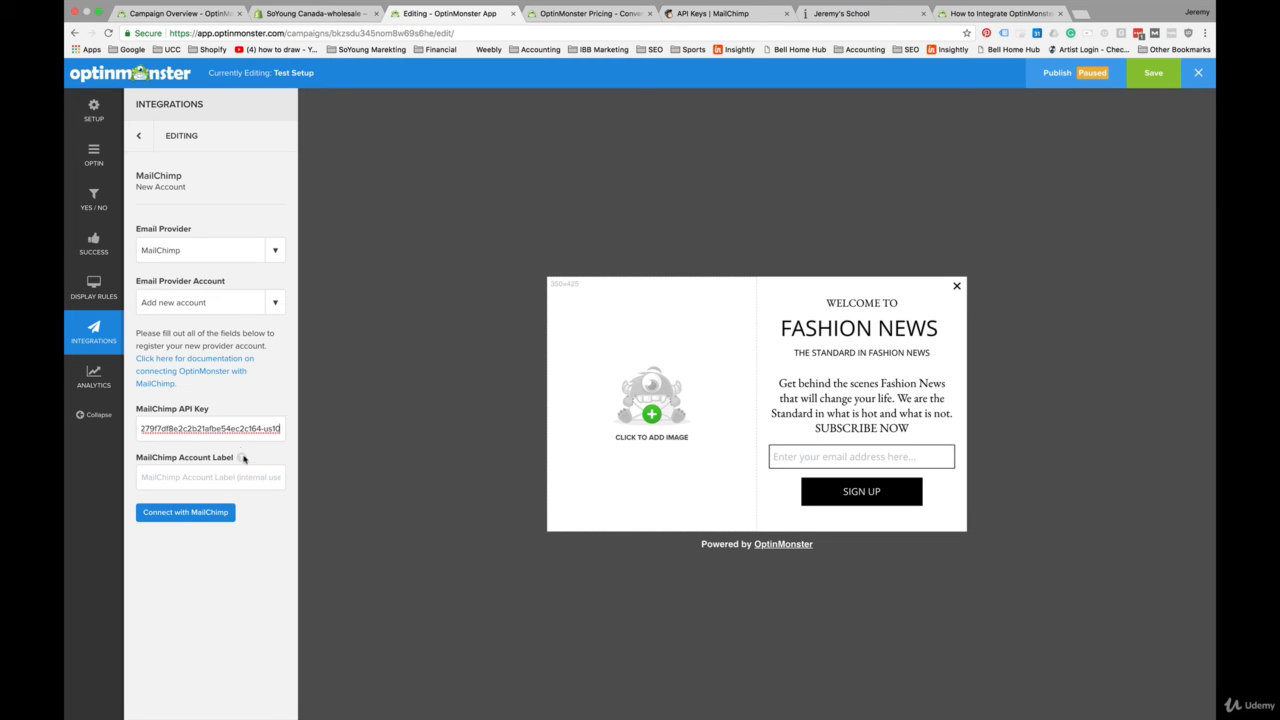
Label the new MailChimp account "Wholesale Account" and connect it to OptinMonster
{"action": "left_click", "coordinate": [216, 480]}
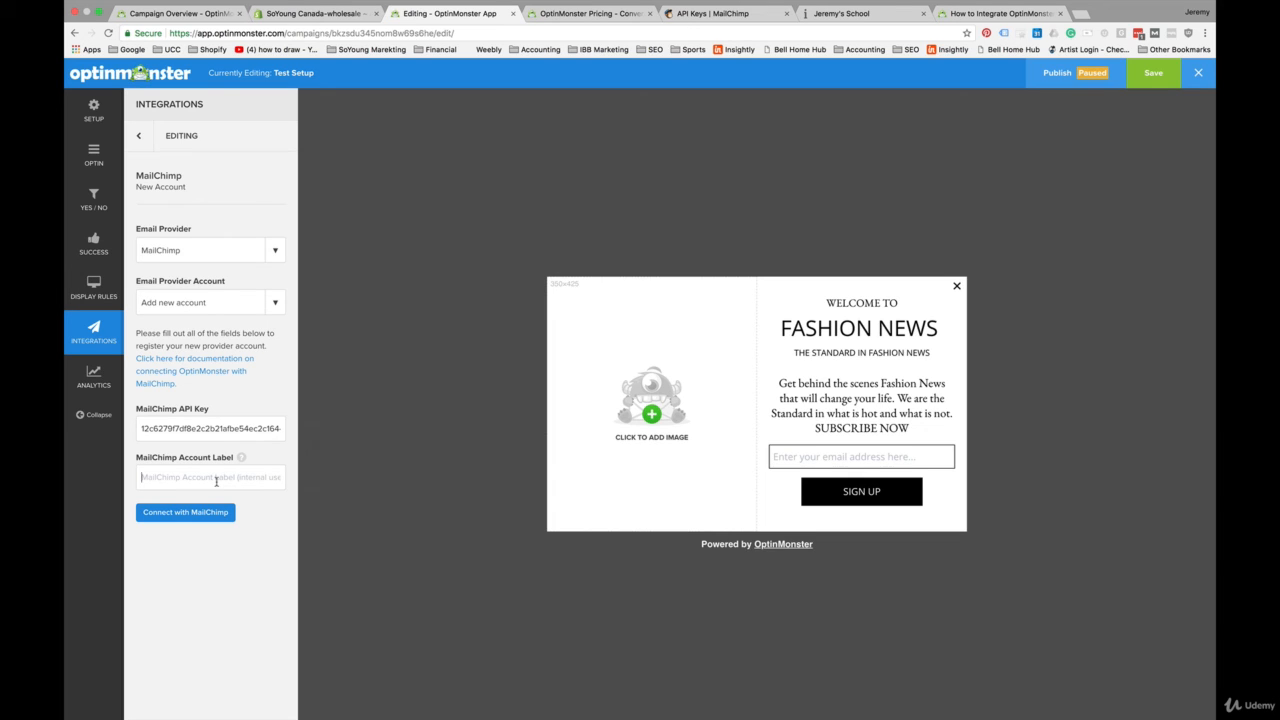
{"action": "type", "text": "Wholesale Account"}
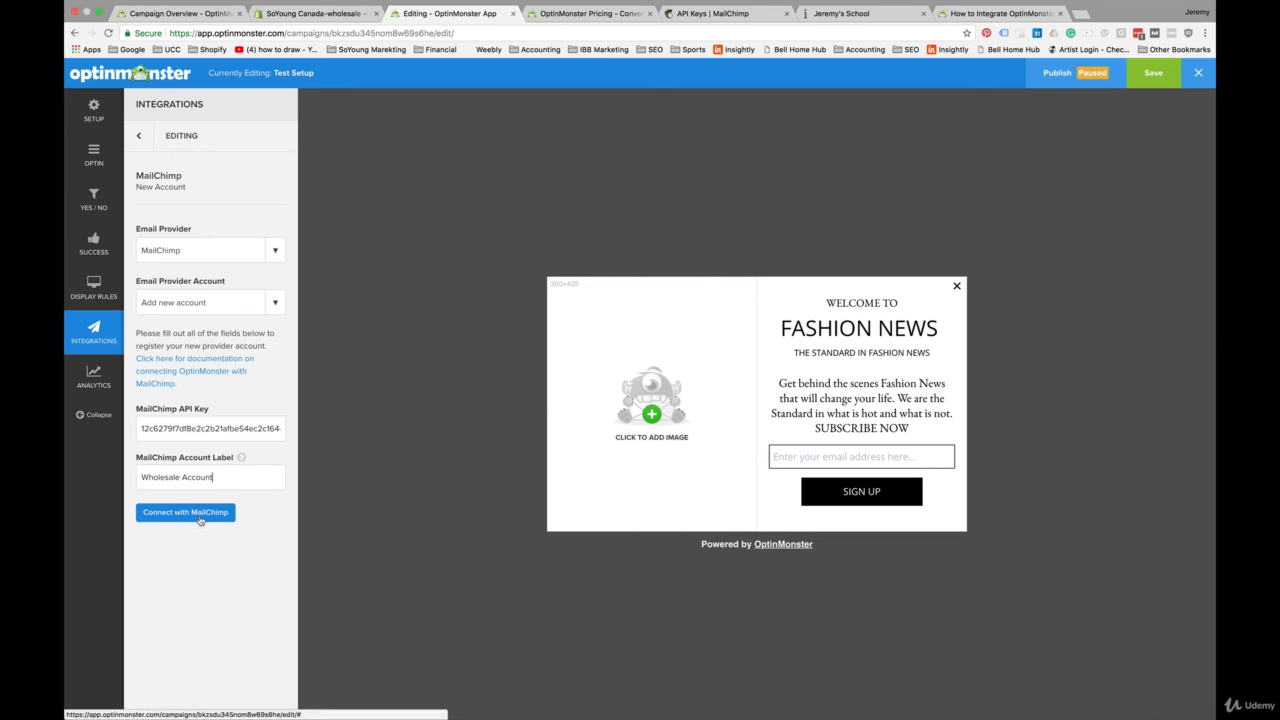
{"action": "left_click", "coordinate": [200, 520]}
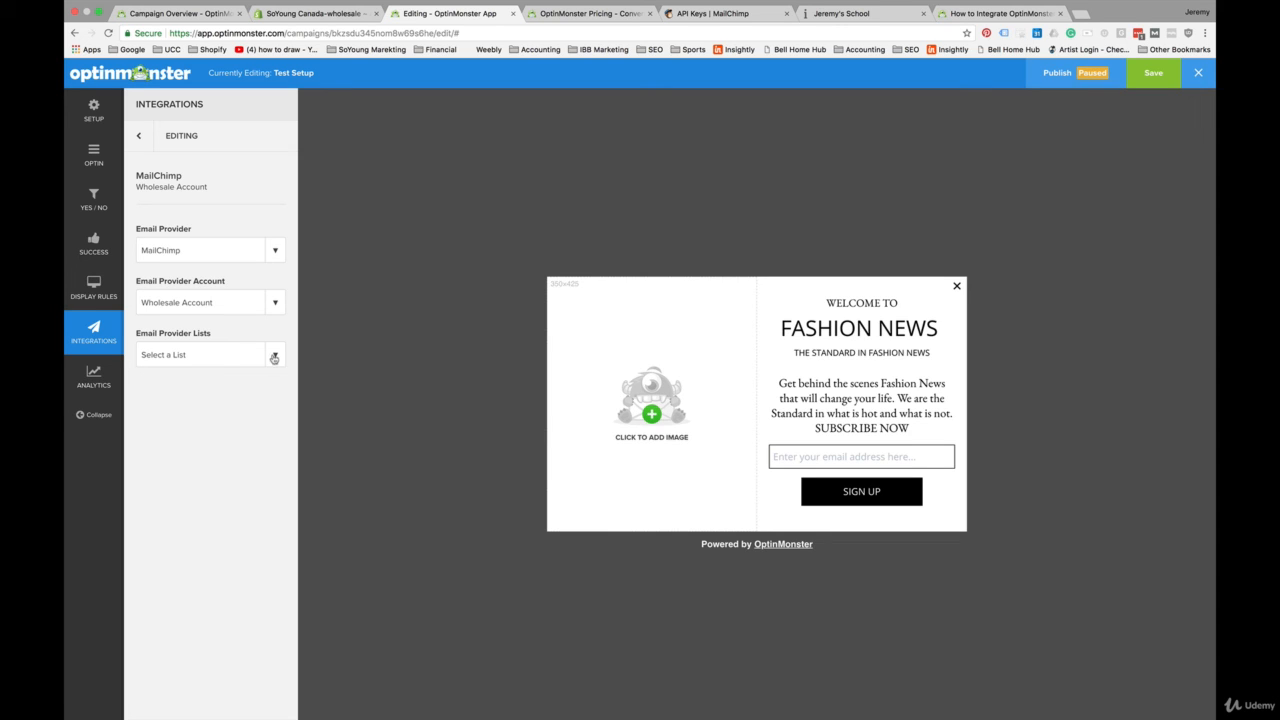
Set the integration's email provider list to Retailers and turn off double opt-in
{"action": "left_click", "coordinate": [274, 357]}
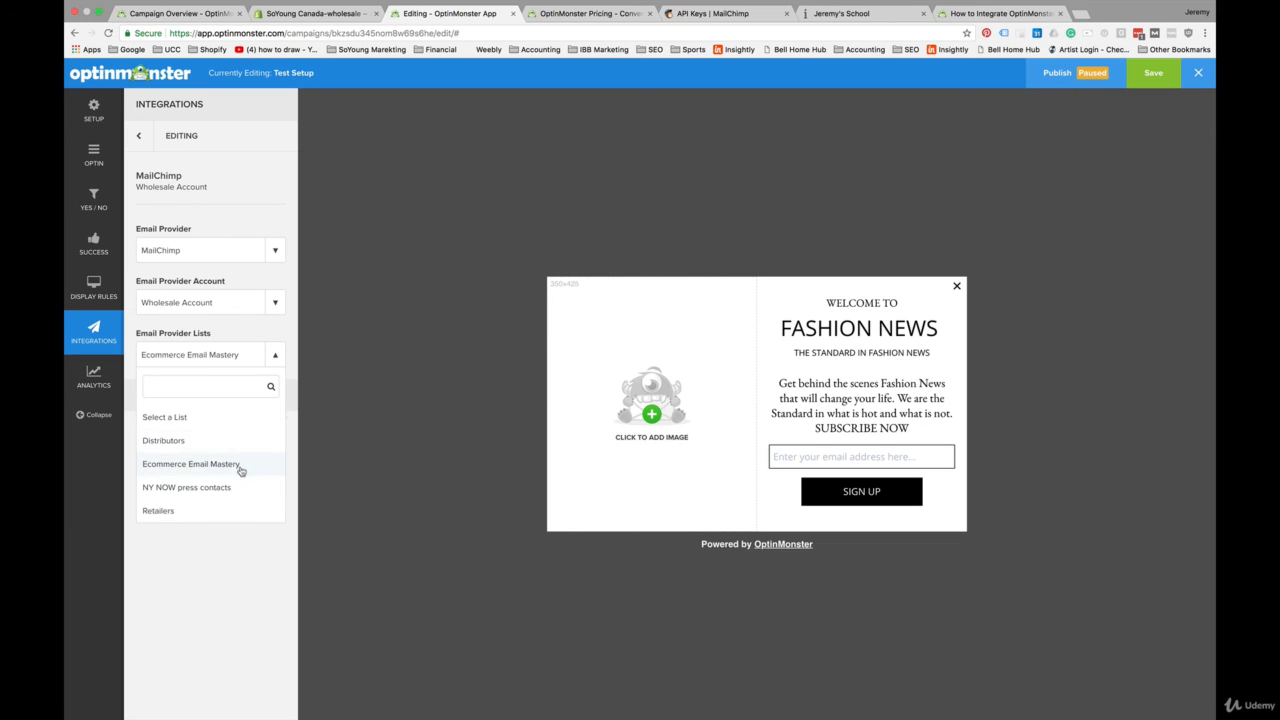
{"action": "left_click", "coordinate": [242, 441]}
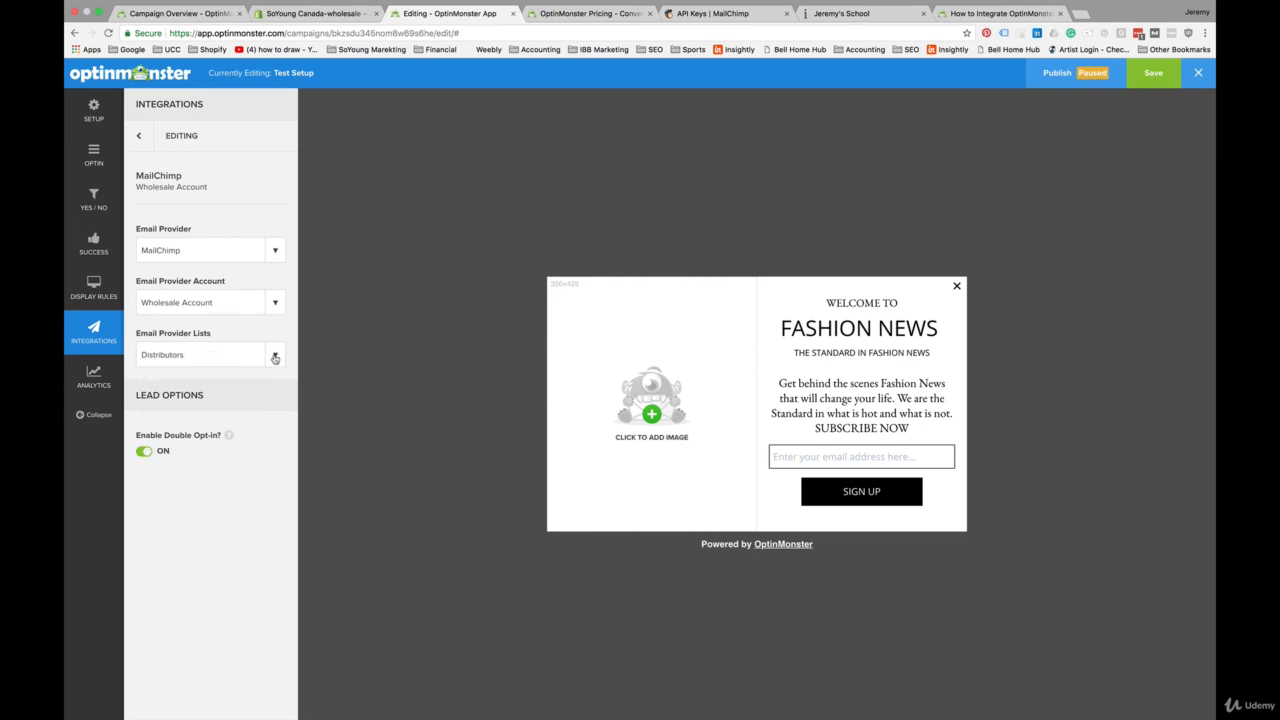
{"action": "left_click", "coordinate": [274, 354]}
{"action": "left_click", "coordinate": [222, 510]}
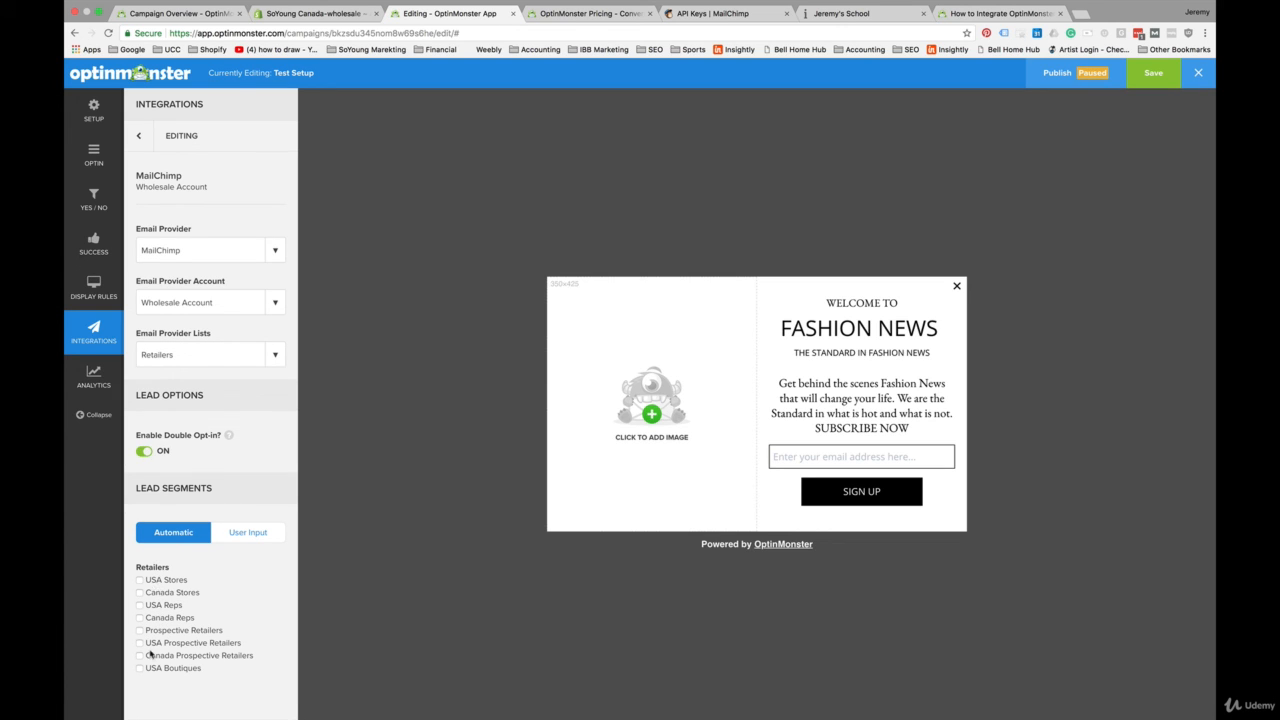
{"action": "left_click", "coordinate": [141, 453]}
{"action": "left_click", "coordinate": [139, 580]}
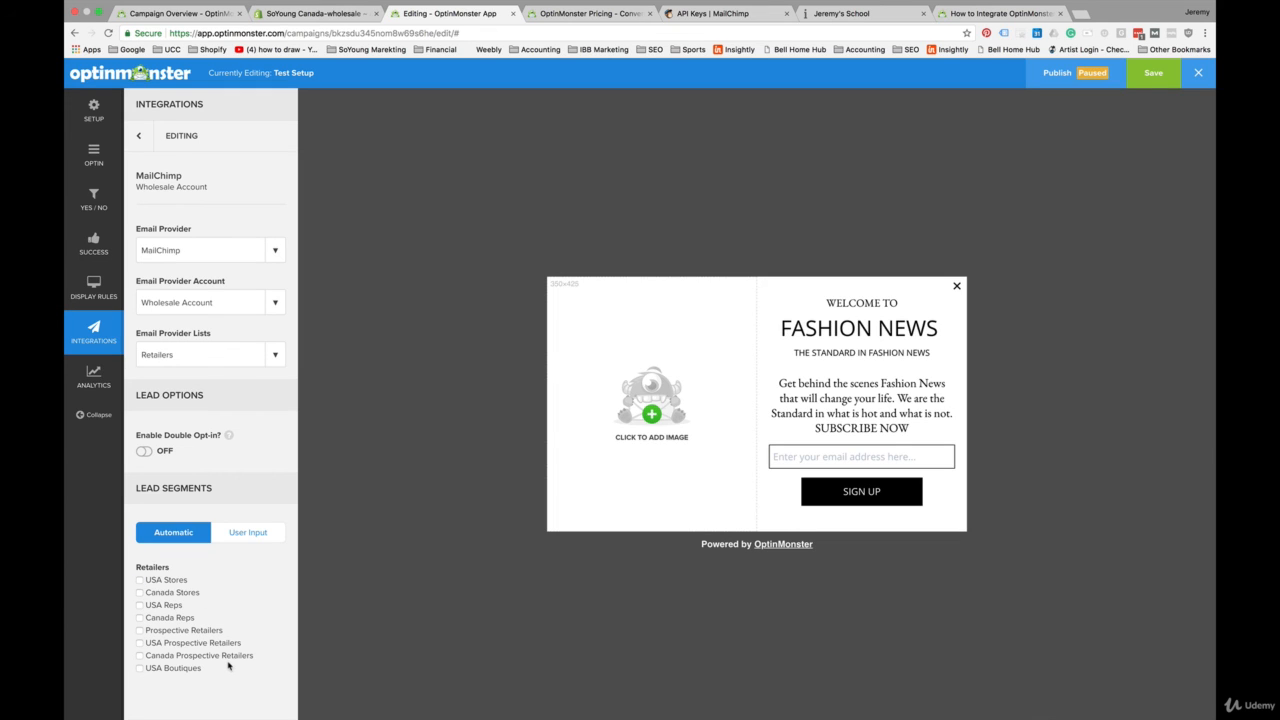